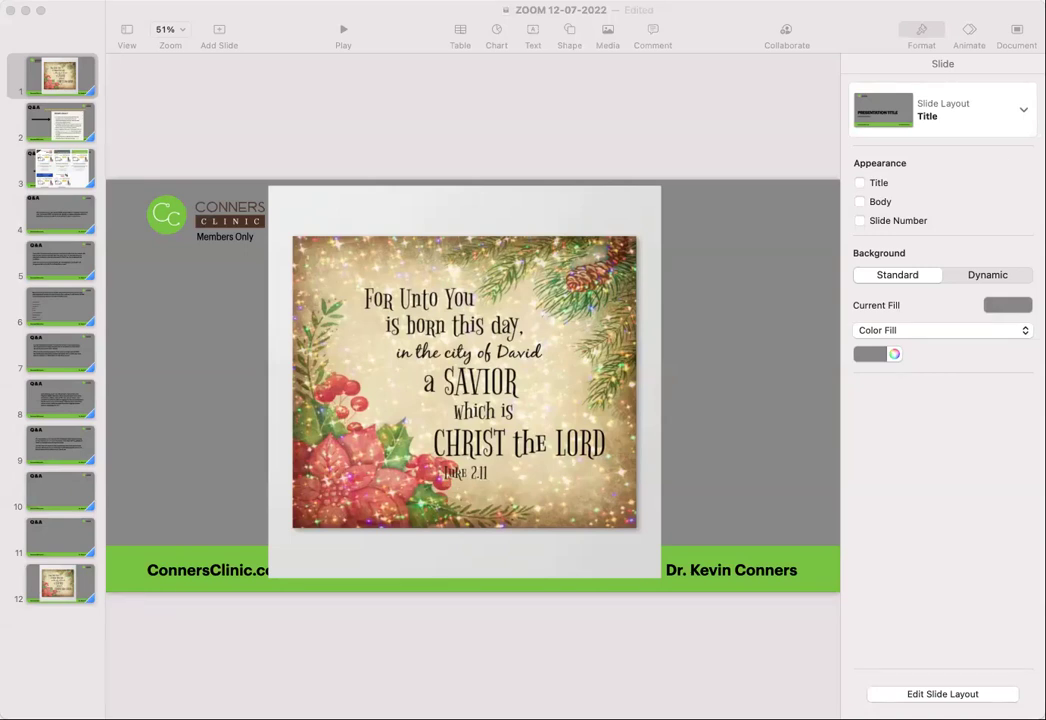
Go to slide 4, the Q&A slide about the Bemer PEMF mat's benefits
{"action": "left_click", "coordinate": [44, 214]}
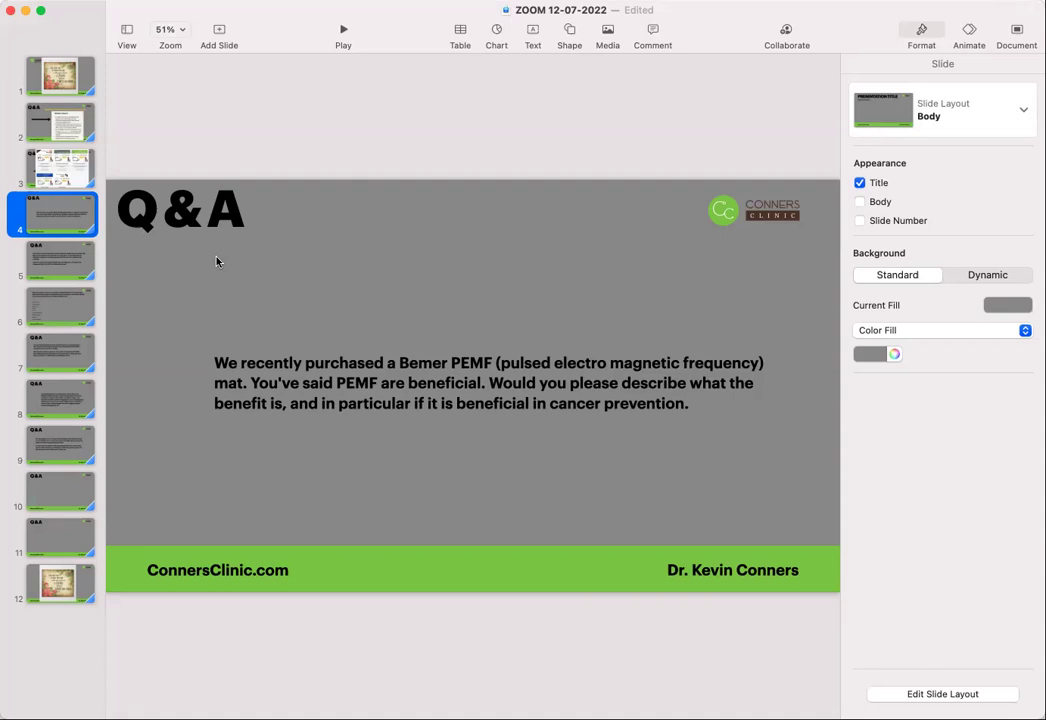
{"action": "left_click", "coordinate": [217, 261]}
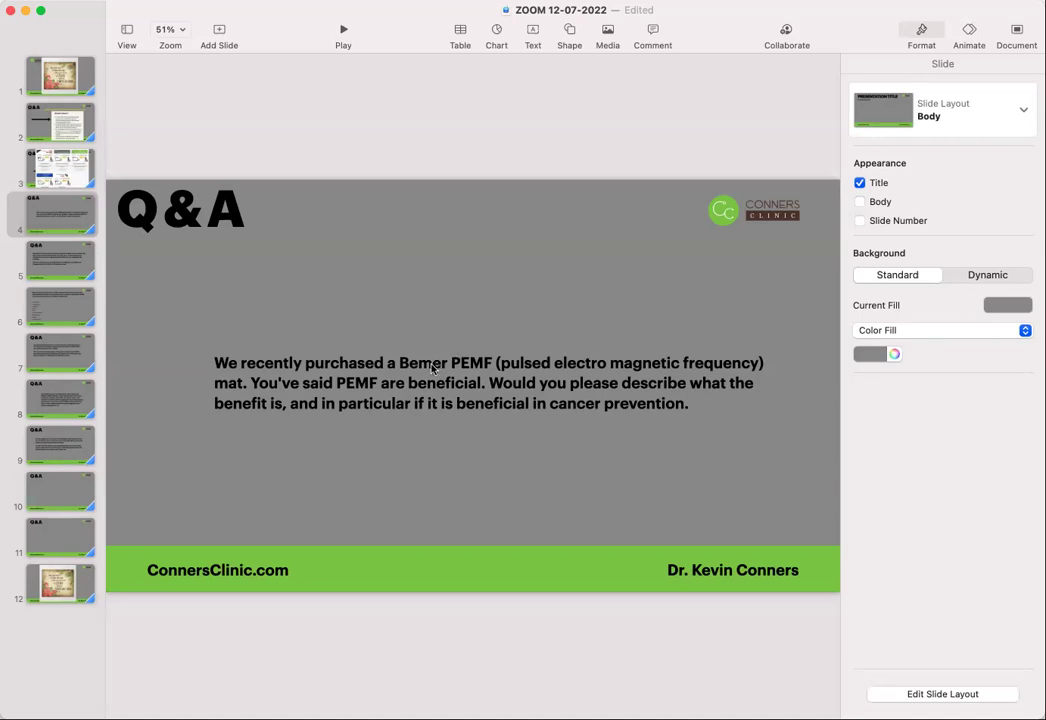
Move the PEMF question box higher and place a new text box below it
{"action": "left_click", "coordinate": [418, 334]}
{"action": "left_click_drag", "start_coordinate": [424, 368], "coordinate": [401, 298]}
{"action": "left_click", "coordinate": [513, 98]}
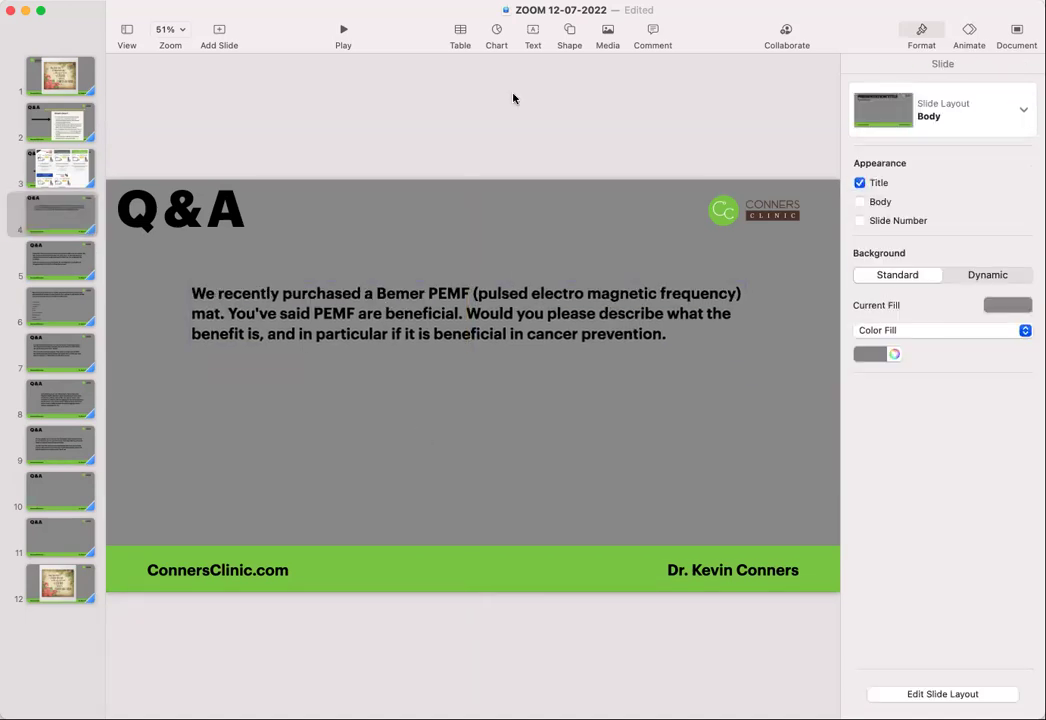
{"action": "left_click", "coordinate": [533, 38]}
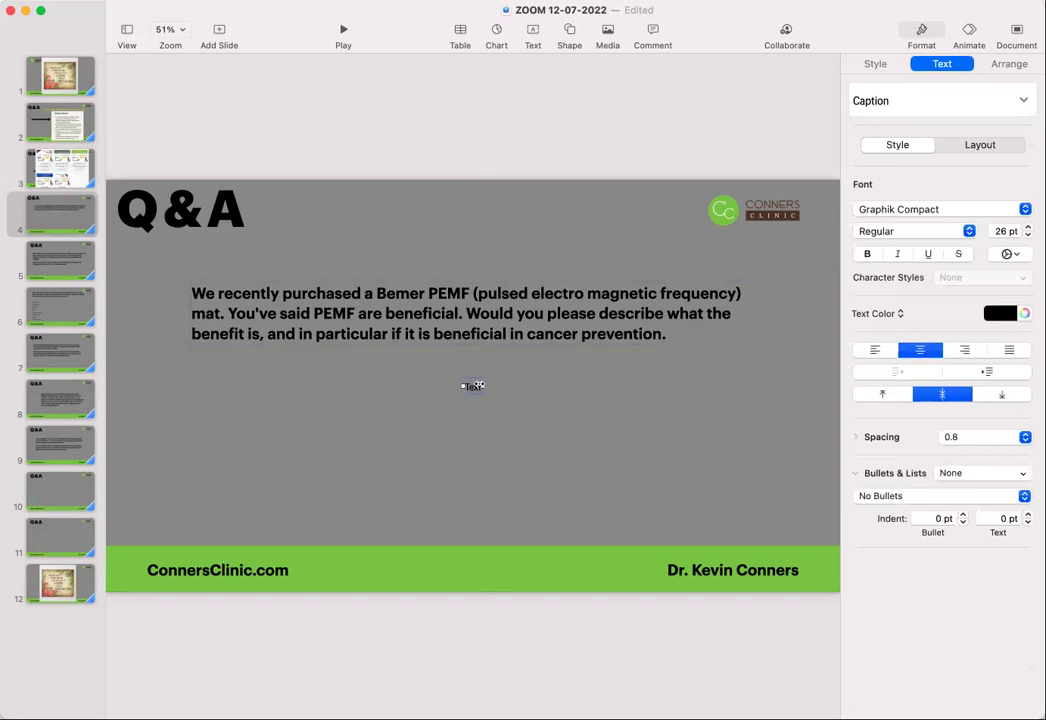
{"action": "left_click_drag", "start_coordinate": [472, 390], "coordinate": [411, 386]}
{"action": "left_click", "coordinate": [816, 107]}
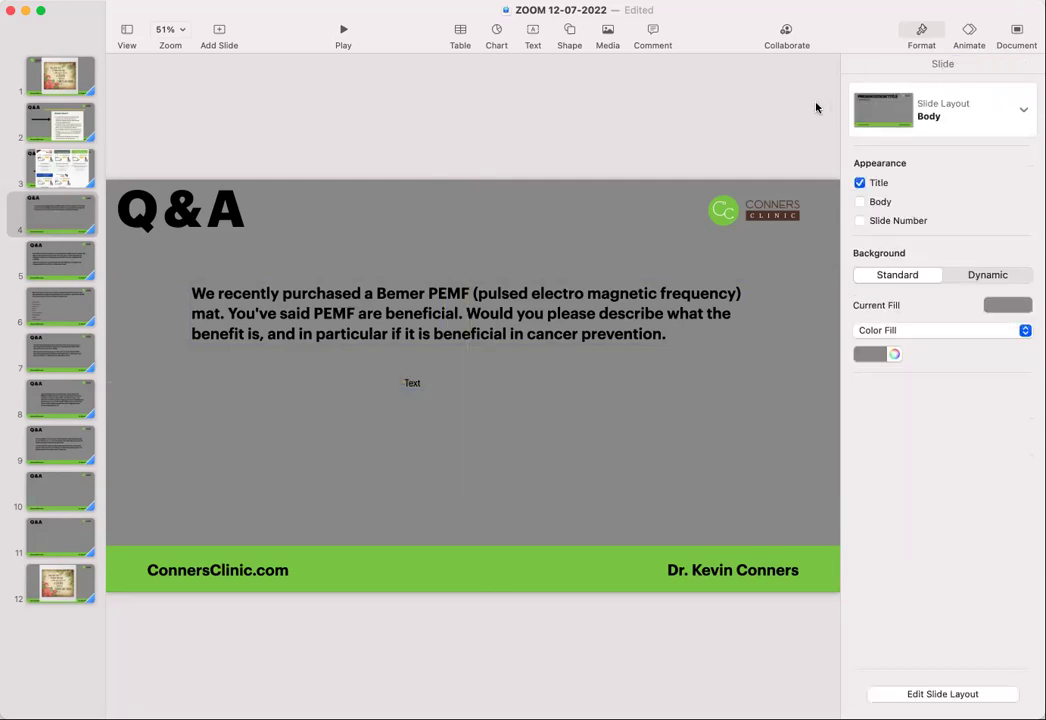
{"action": "left_click", "coordinate": [926, 36]}
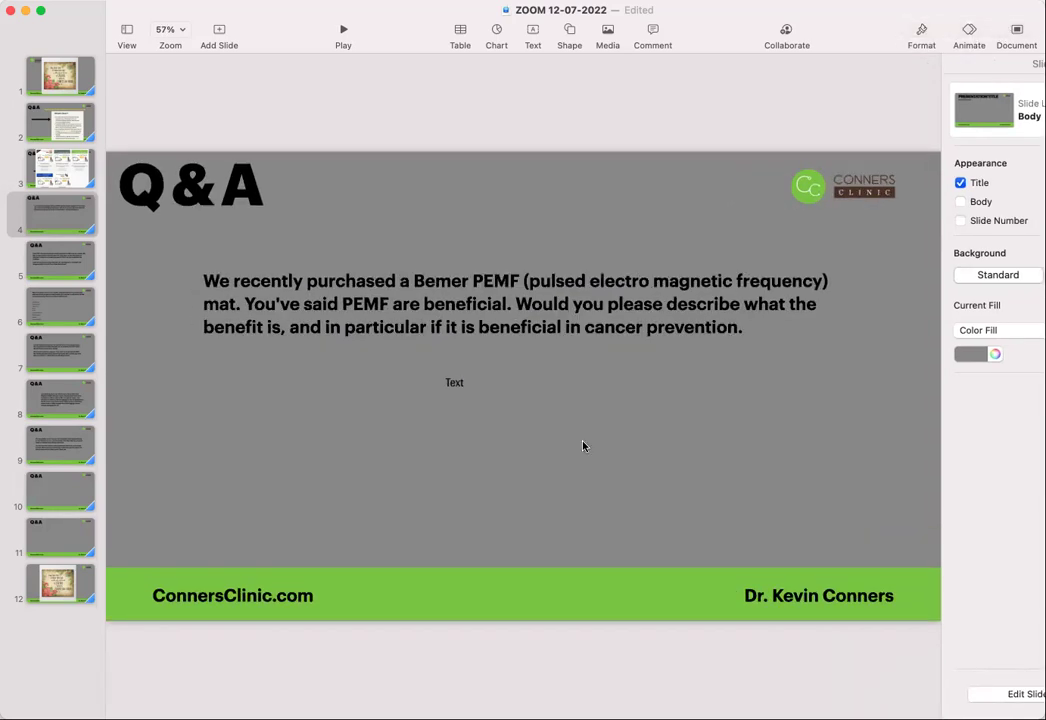
{"action": "left_click", "coordinate": [497, 382]}
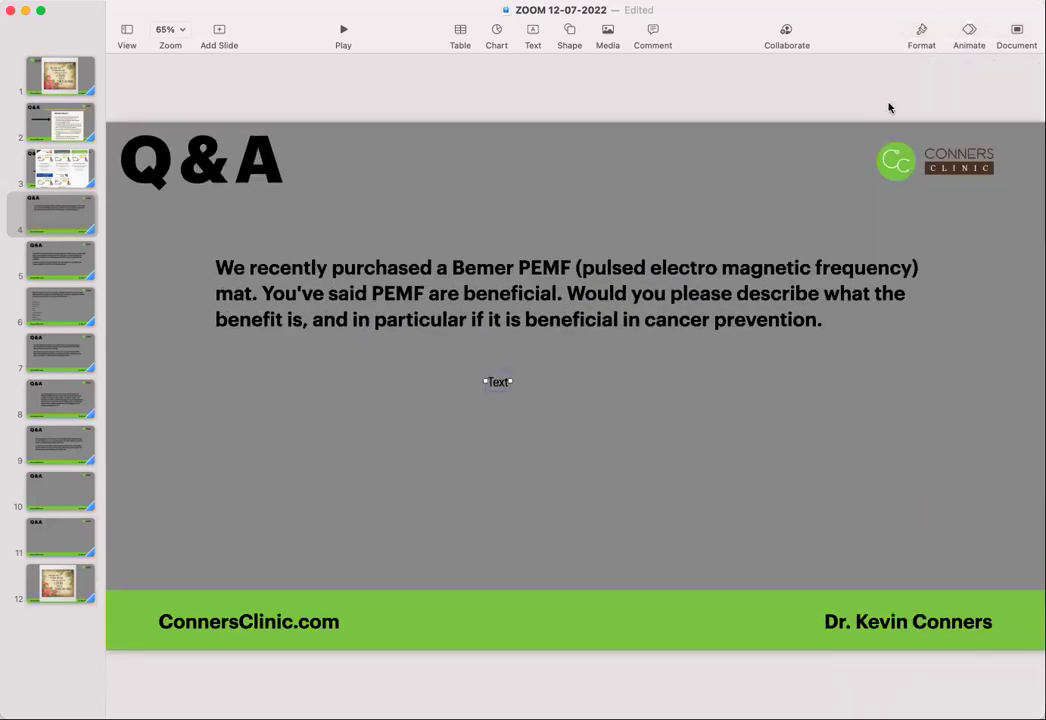
{"action": "left_click", "coordinate": [924, 36]}
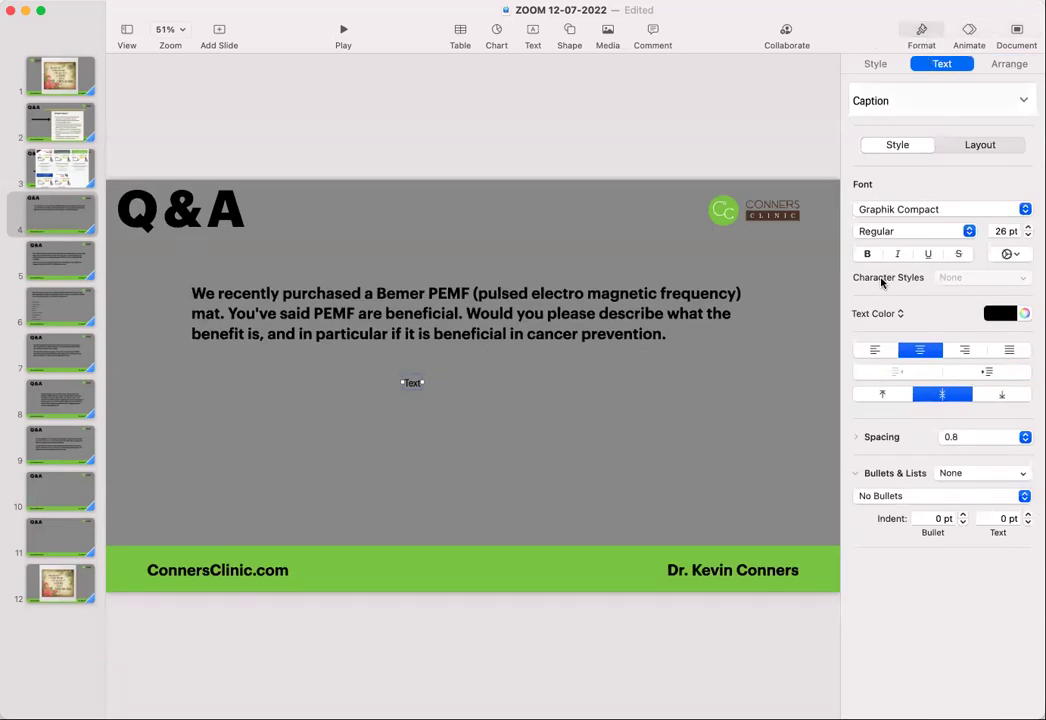
Give the new box Body style and type GAUSS with dash bullets LOW and HIGH
{"action": "key", "text": "super+alt+v"}
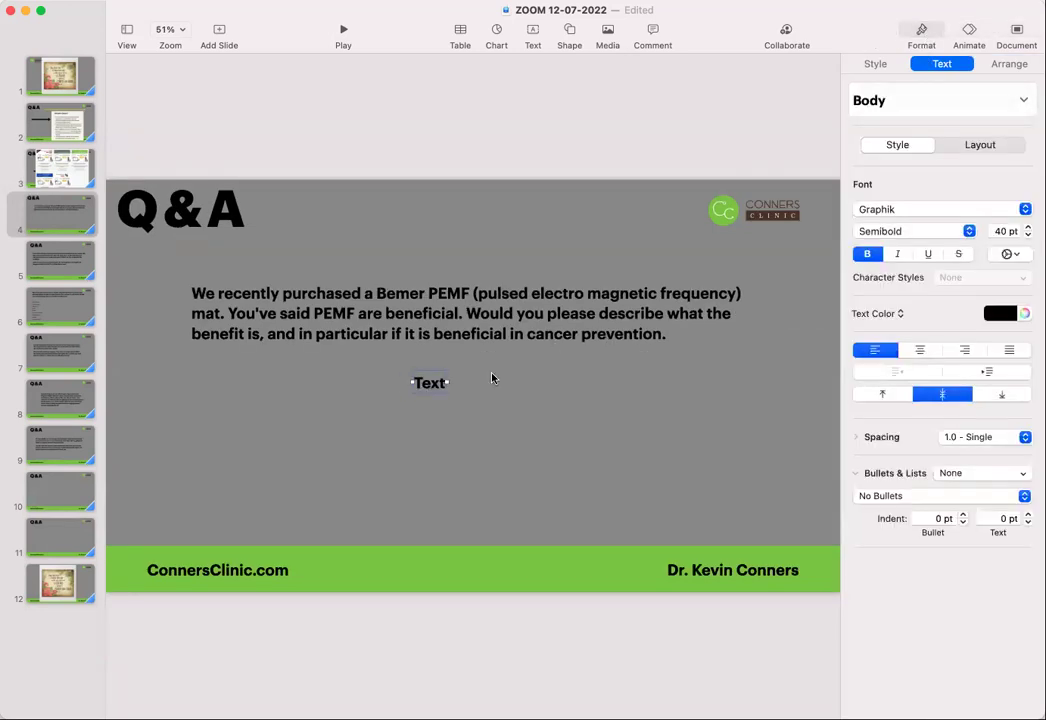
{"action": "type", "text": "GAUSS"}
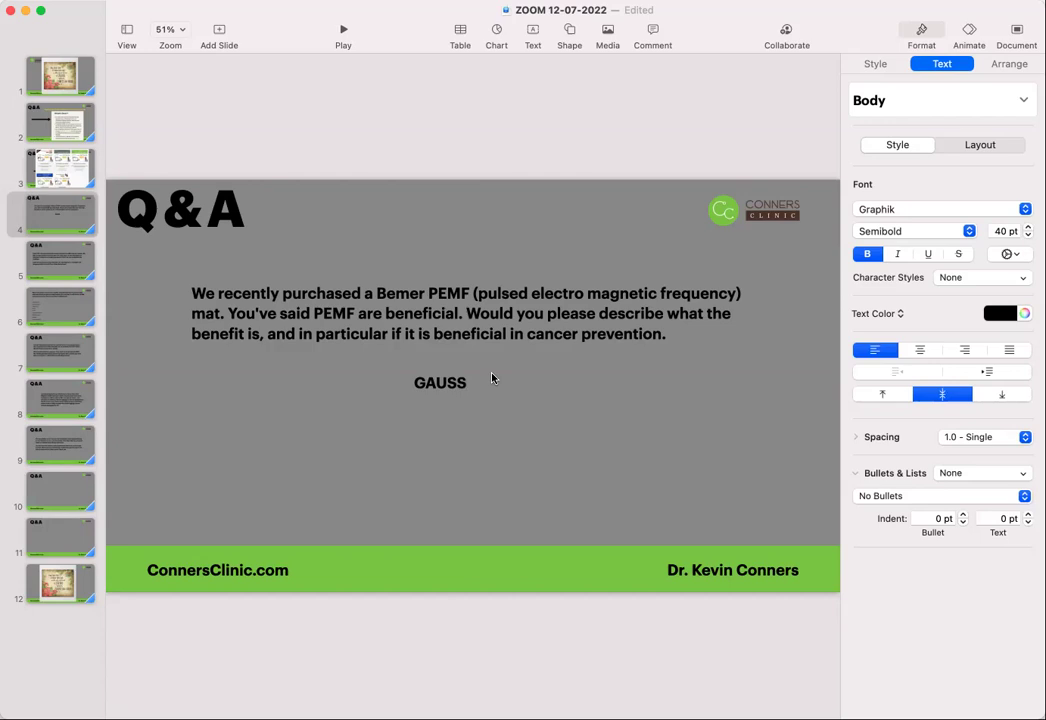
{"action": "key", "text": "Return"}
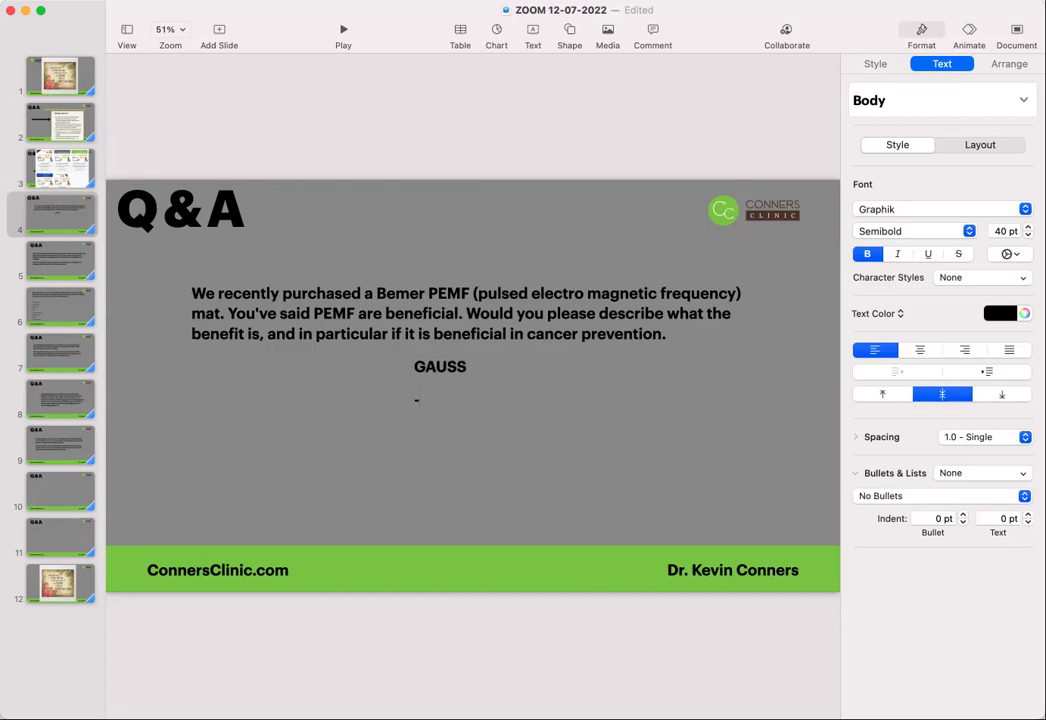
{"action": "type", "text": "- LOW"}
{"action": "key", "text": "Return"}
{"action": "type", "text": "HIGH"}
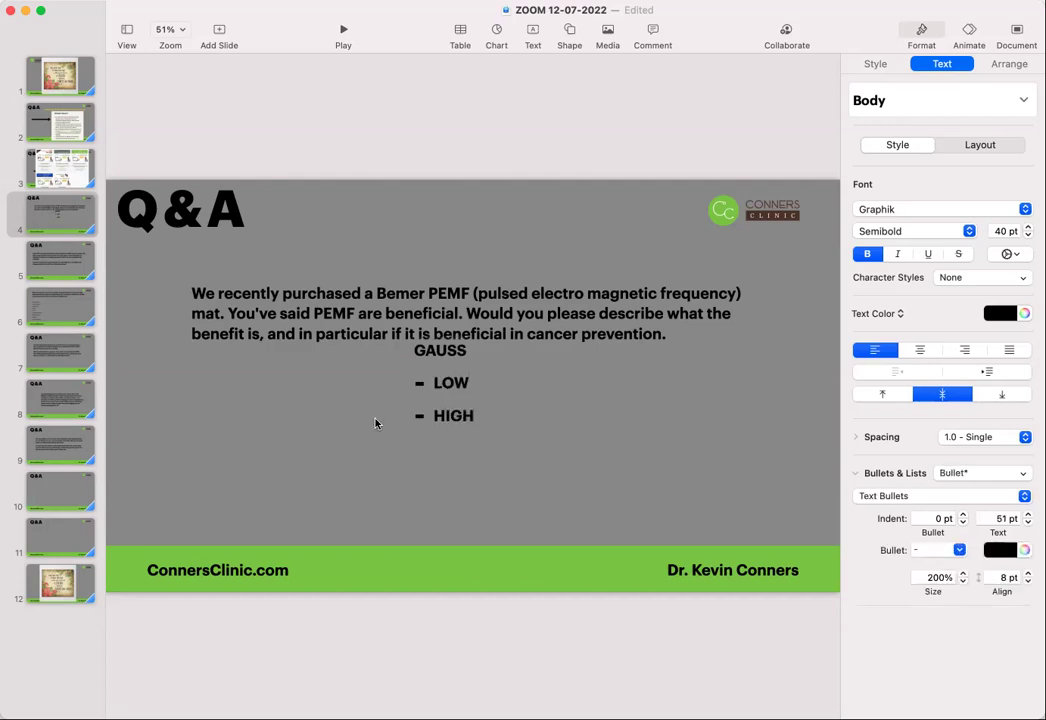
Move the GAUSS list down and left, then add '- Bemer, iMRS' after LOW
{"action": "left_click", "coordinate": [375, 423]}
{"action": "left_click_drag", "start_coordinate": [437, 383], "coordinate": [407, 423]}
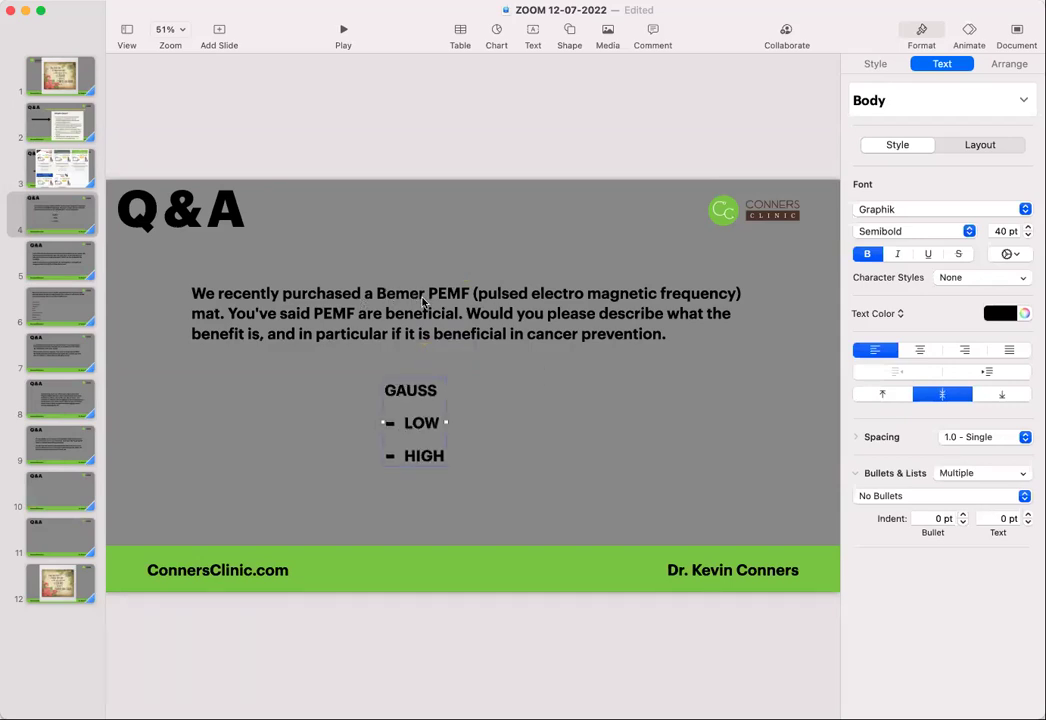
{"action": "left_click", "coordinate": [440, 426]}
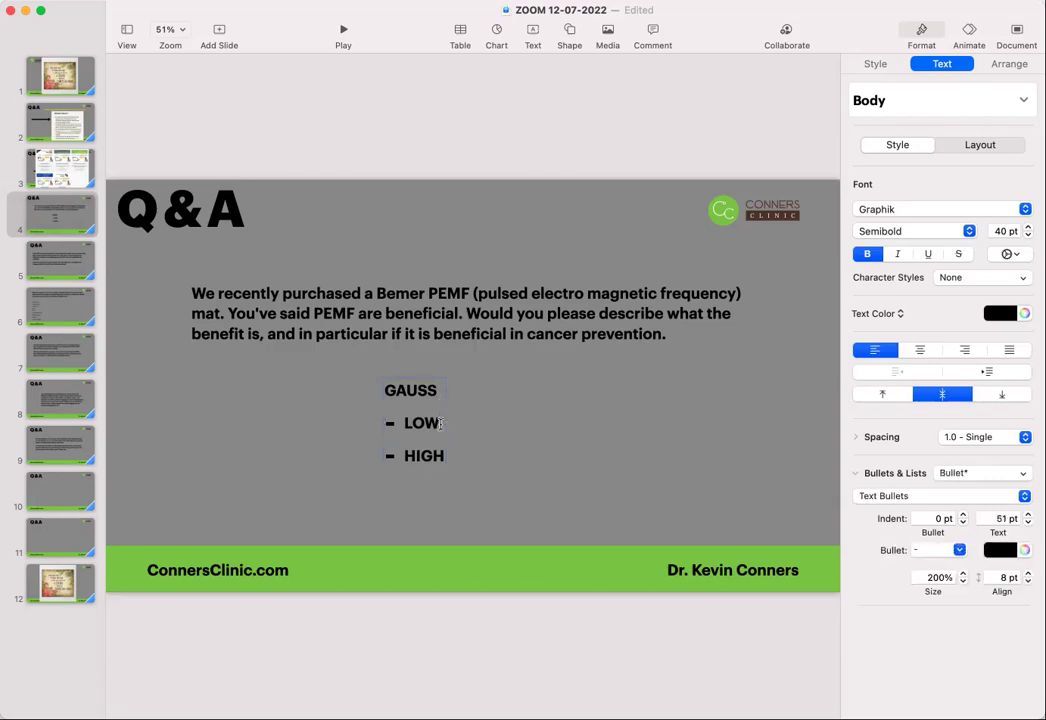
{"action": "type", "text": "- Bemer, iMRS"}
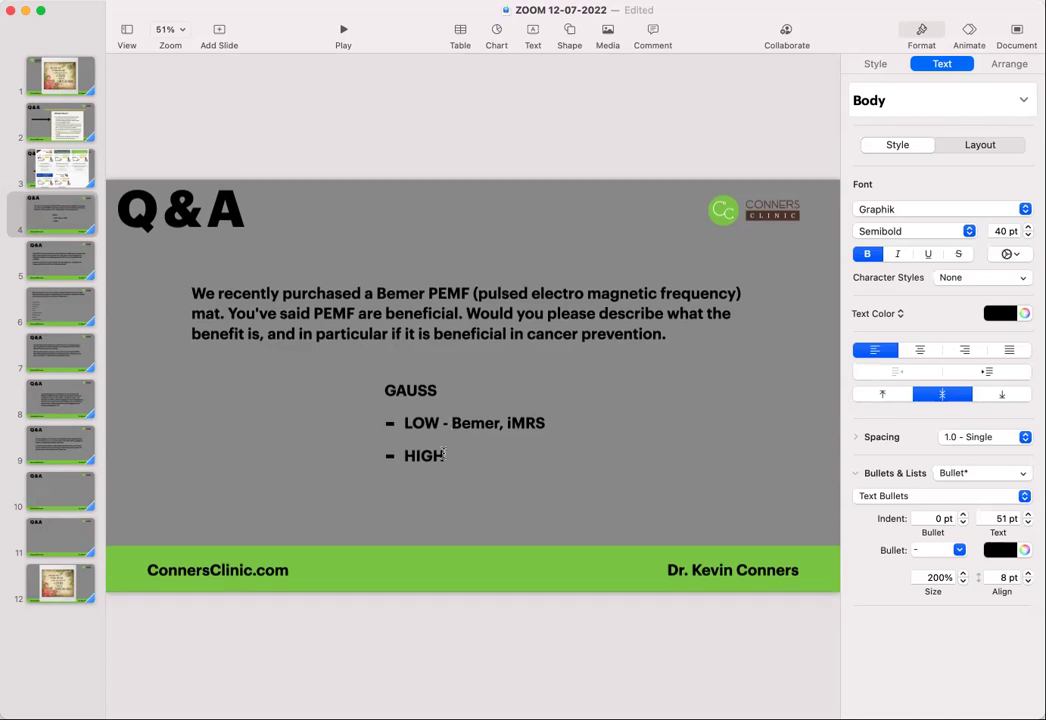
Extend the HIGH line with '- PULSE, PEMF4LIFE', 'injuries' and 'decrease inflammatio'
{"action": "type", "text": "- PULSE, PEMF4LIFE, -"}
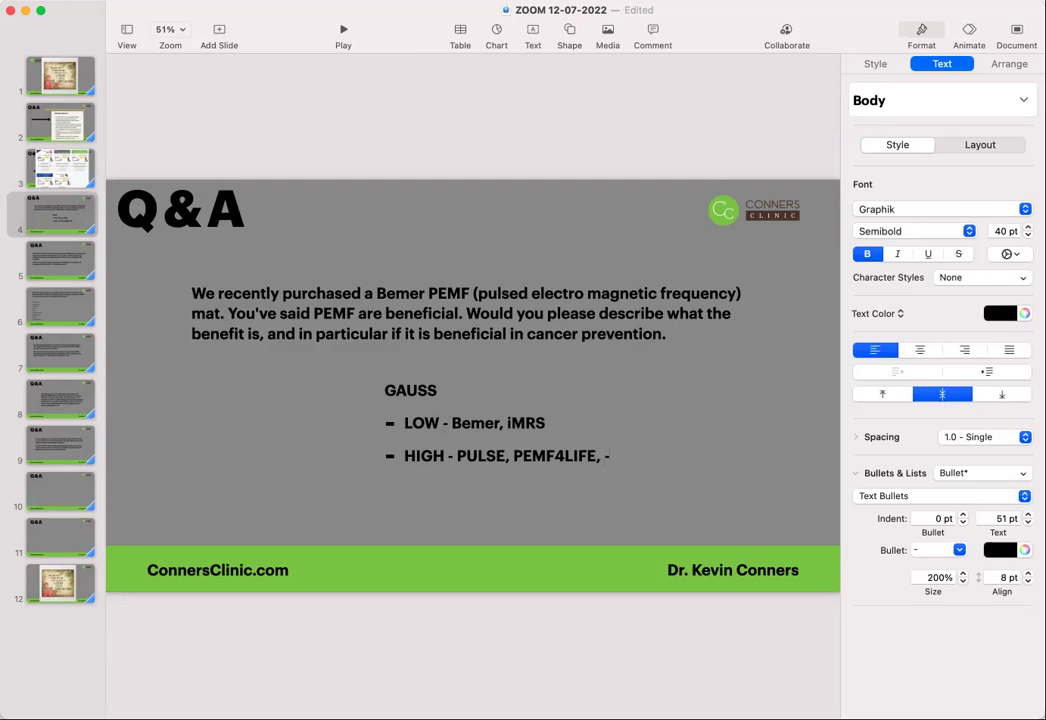
{"action": "type", "text": "injuries,"}
{"action": "type", "text": "decrease inflammatio"}
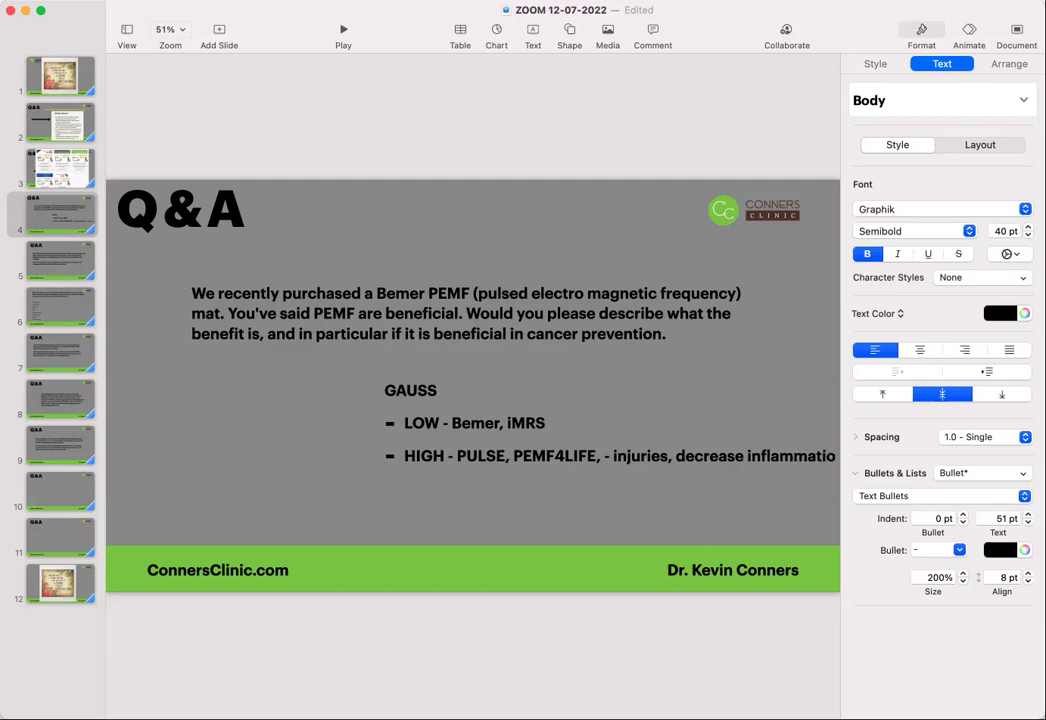
Drag the GAUSS text box left and return the cursor to the end of the HIGH line
{"action": "left_click", "coordinate": [348, 469]}
{"action": "left_click_drag", "start_coordinate": [427, 426], "coordinate": [301, 411]}
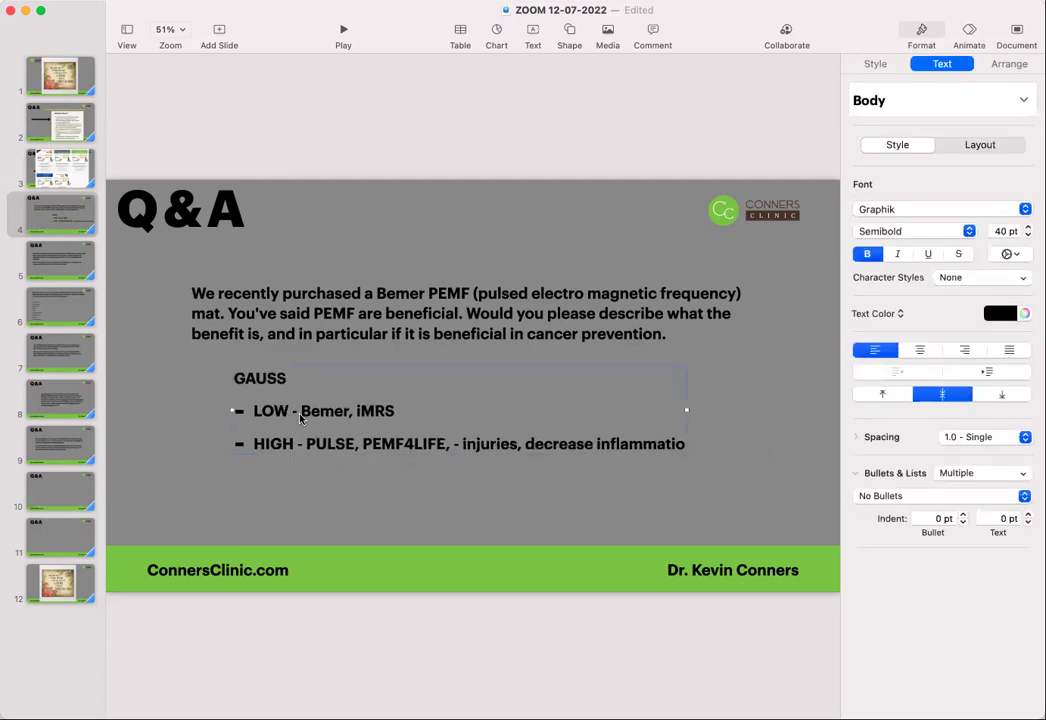
{"action": "left_click", "coordinate": [682, 449]}
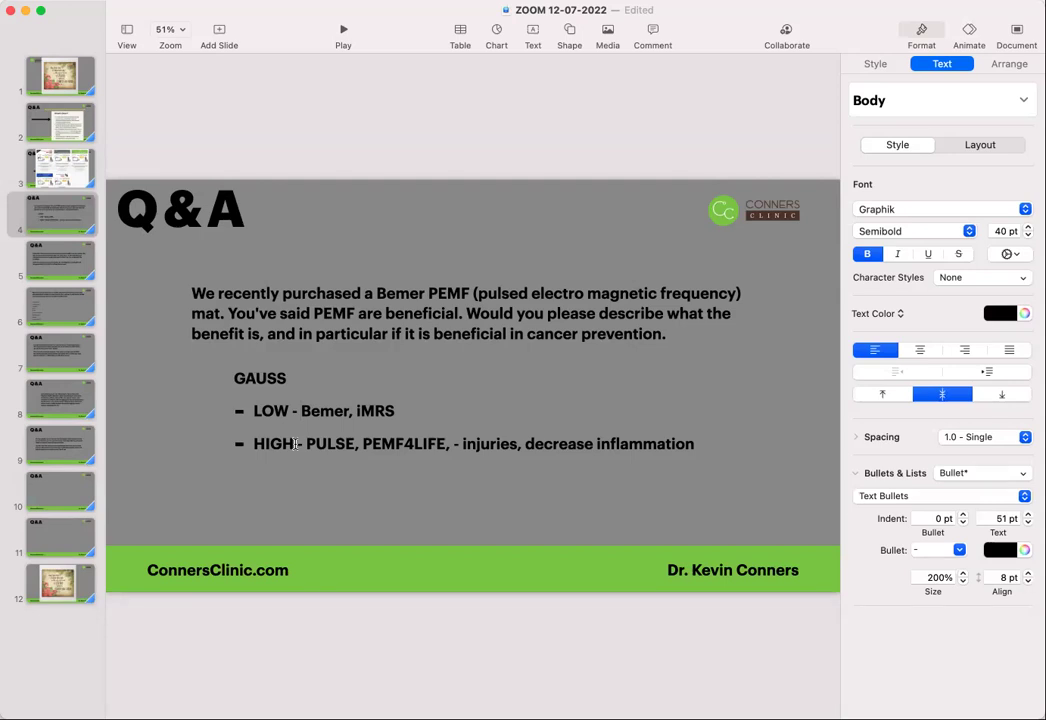
Insert 'less than 2000g -' before Bemer on the LOW line
{"action": "left_click", "coordinate": [300, 411]}
{"action": "type", "text": "less than "}
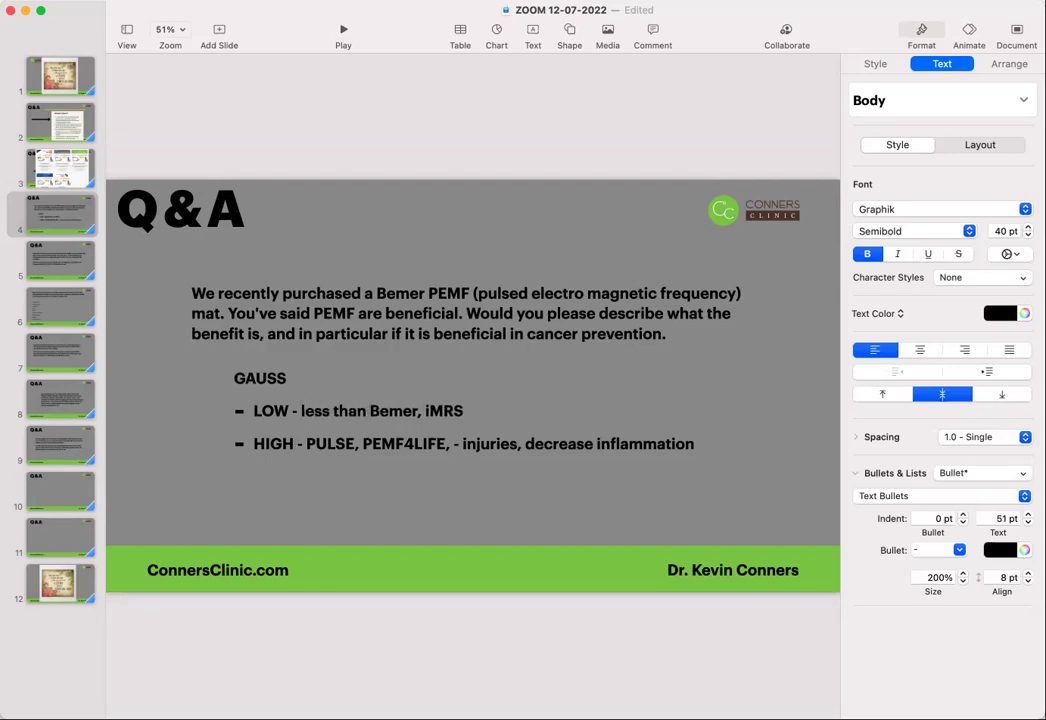
{"action": "type", "text": "200"}
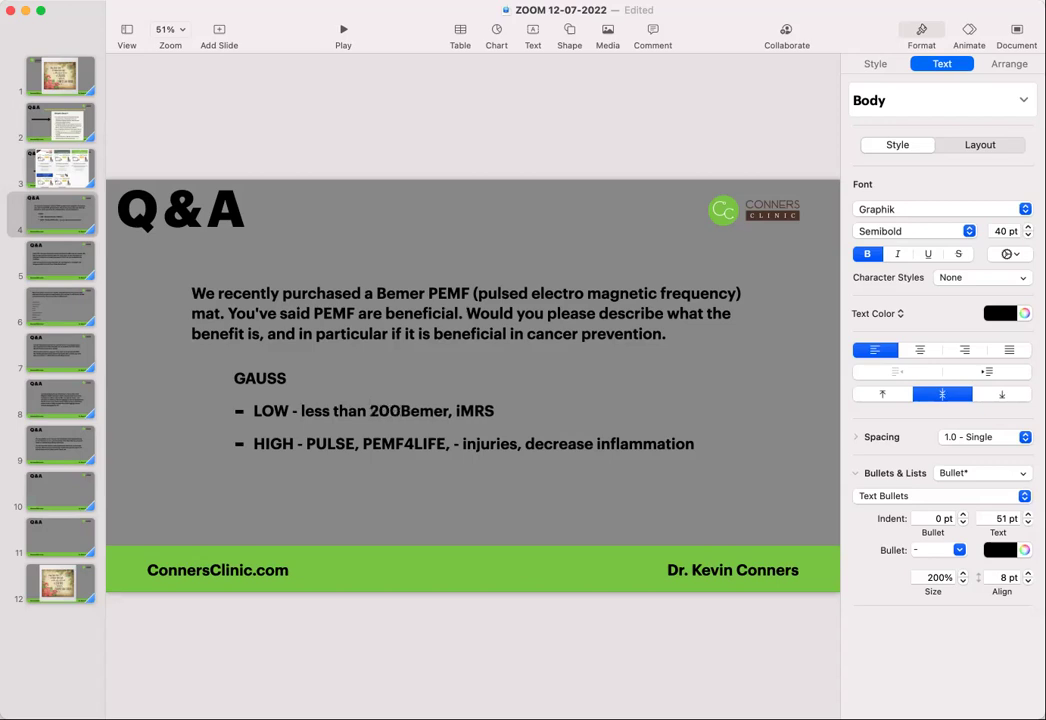
{"action": "type", "text": "0g"}
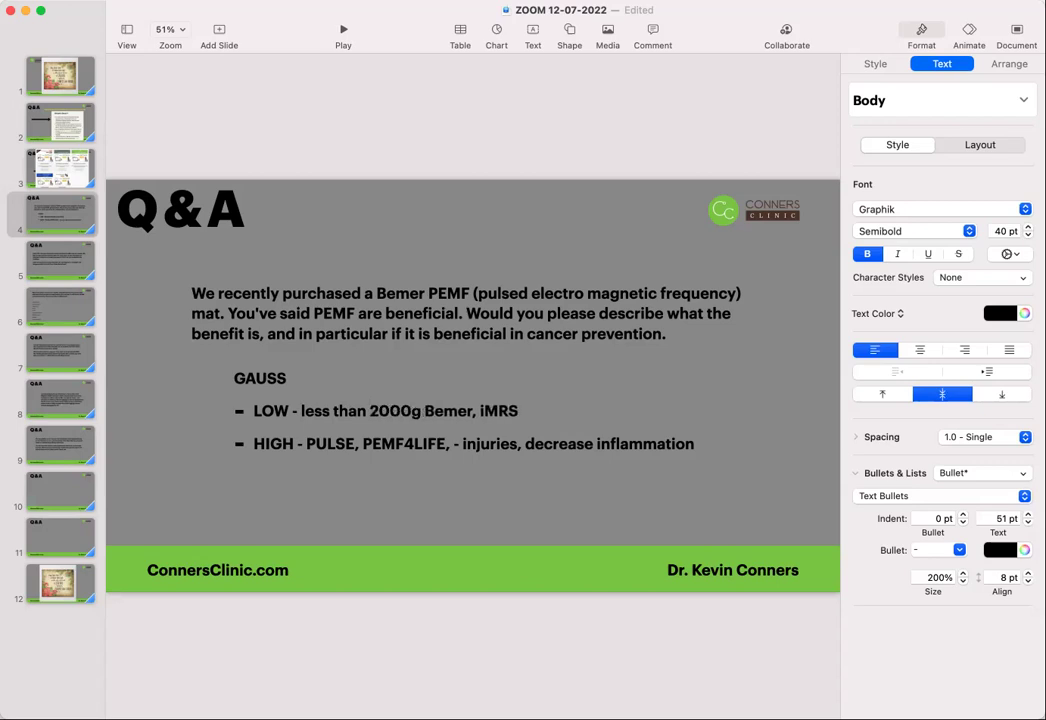
{"action": "type", "text": " -"}
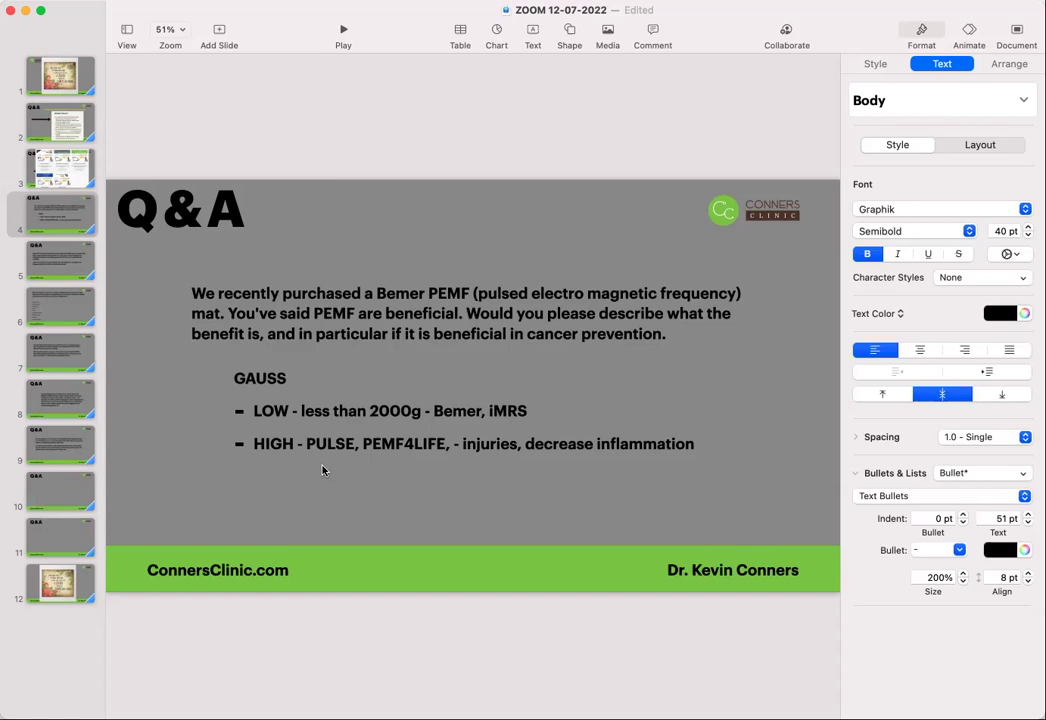
Add '2000g - 40,000 -' before PULSE on the HIGH line and shift the GAUSS list left
{"action": "type", "text": "200"}
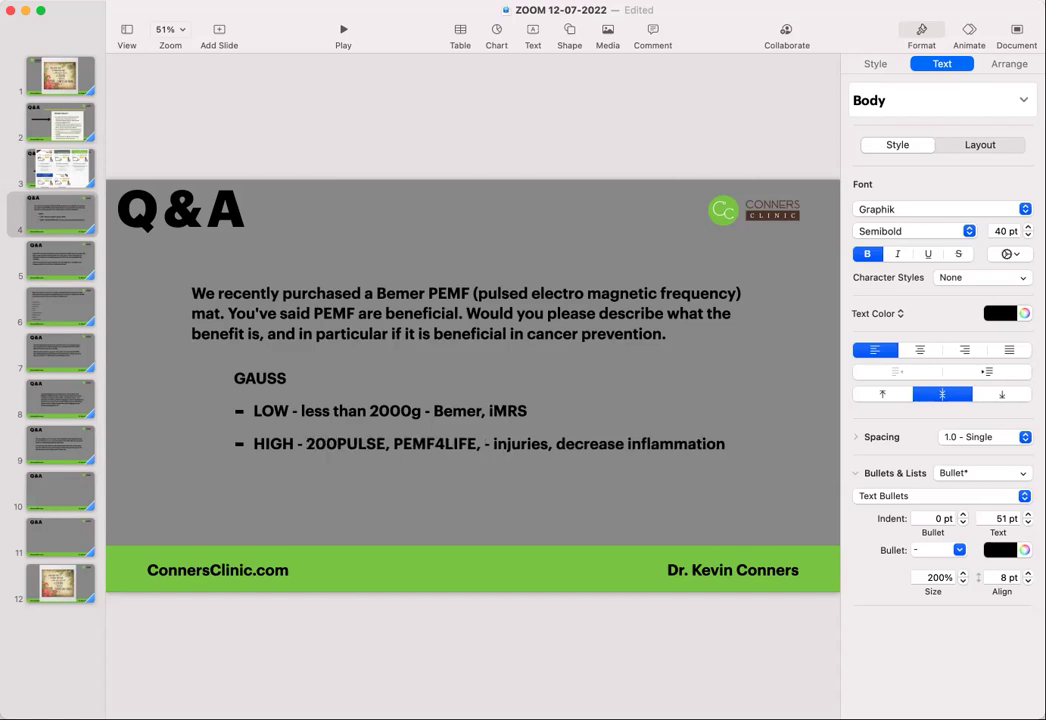
{"action": "type", "text": "0g - "}
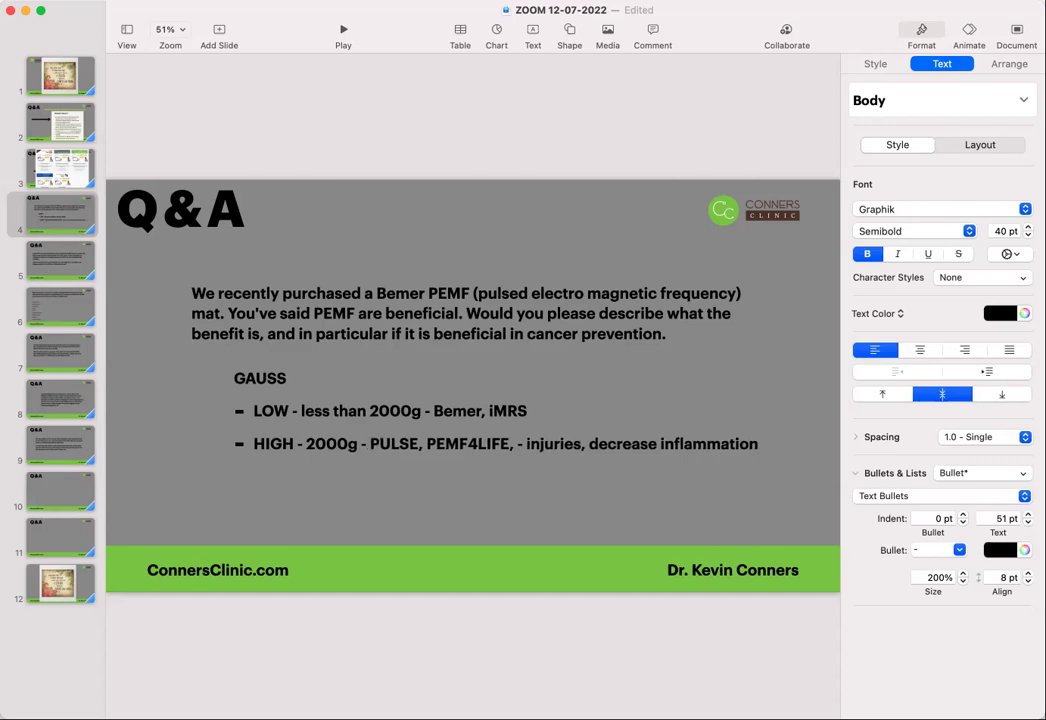
{"action": "type", "text": "40,000 -"}
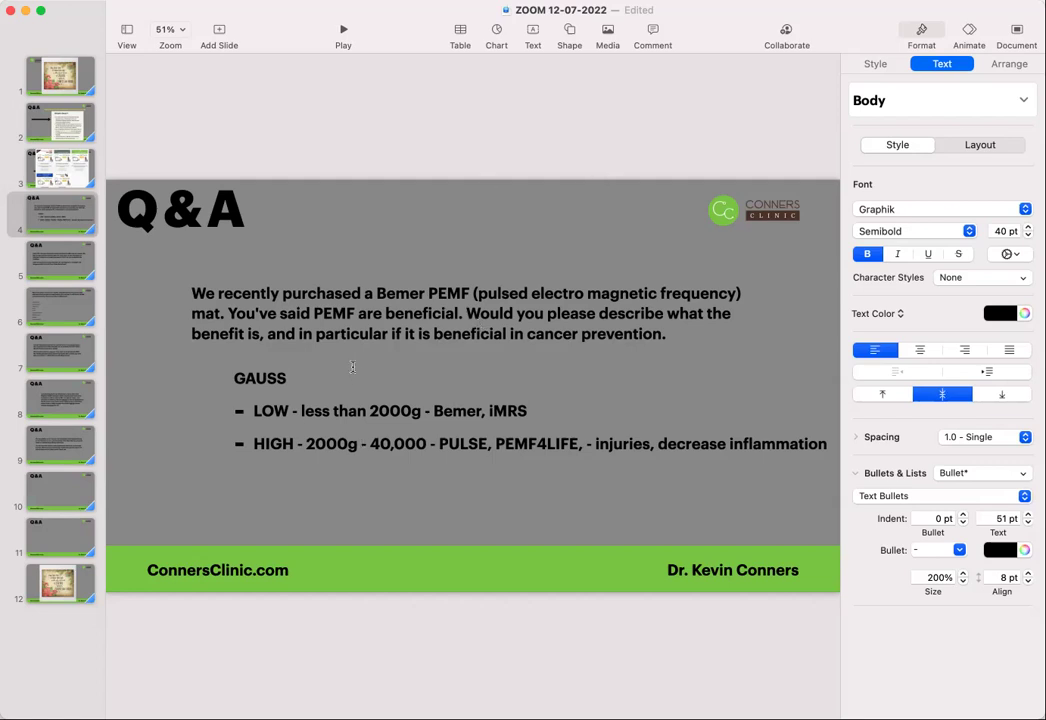
{"action": "left_click", "coordinate": [298, 397]}
{"action": "left_click", "coordinate": [163, 314]}
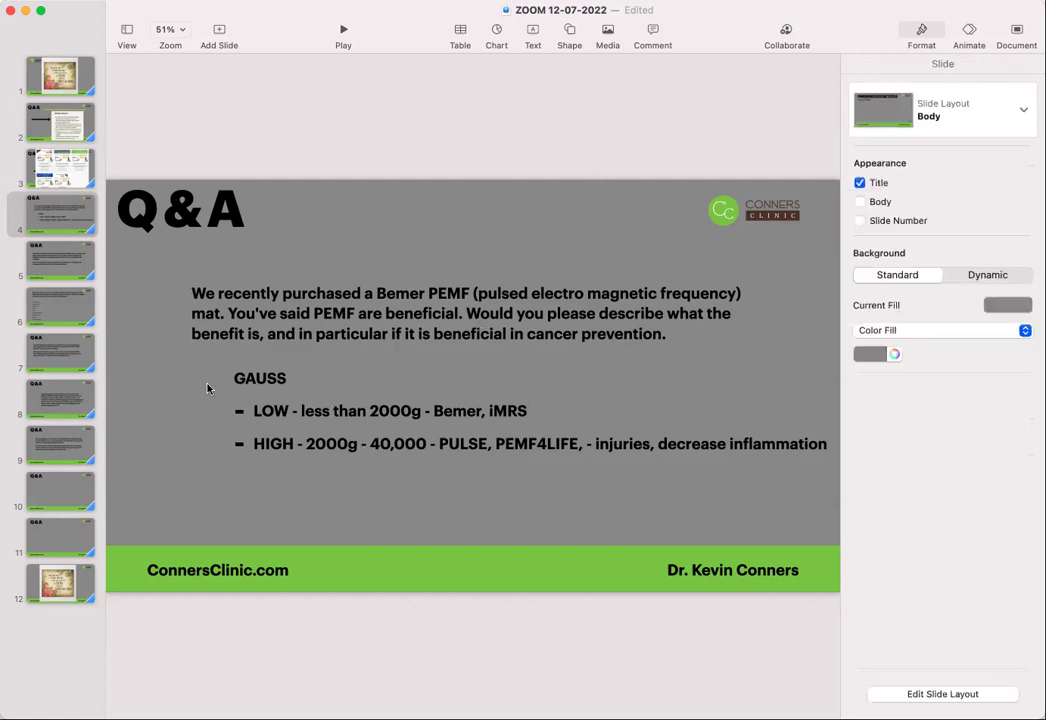
{"action": "left_click_drag", "start_coordinate": [262, 392], "coordinate": [198, 398]}
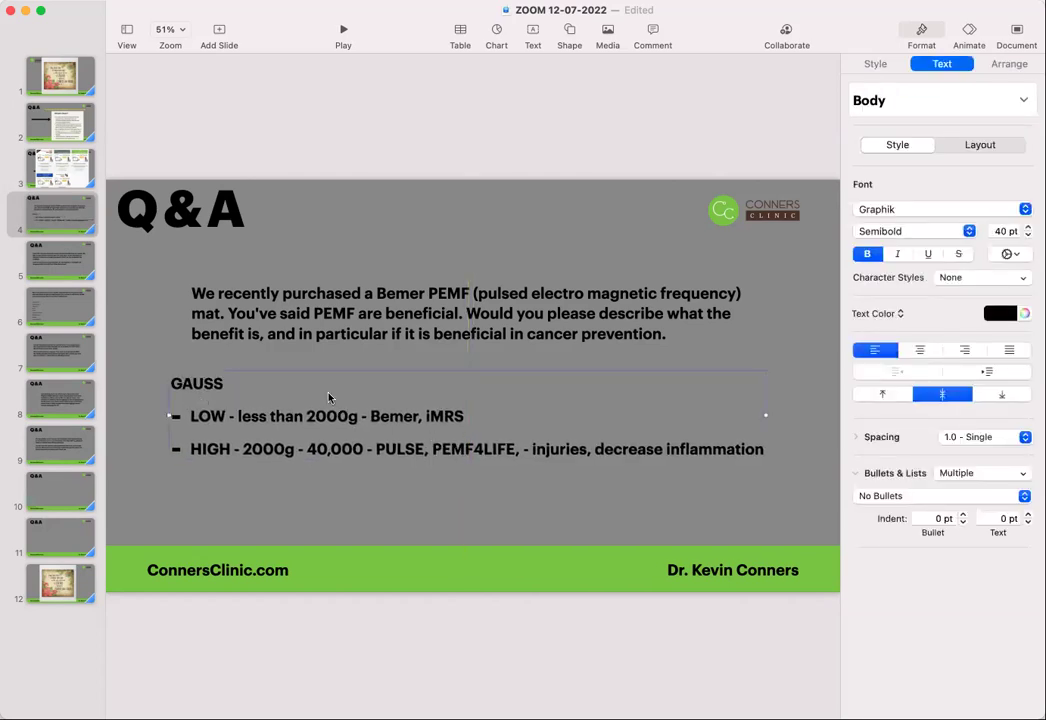
Deselect the GAUSS text box to review the finished answer on slide 4
{"action": "left_click", "coordinate": [280, 366]}
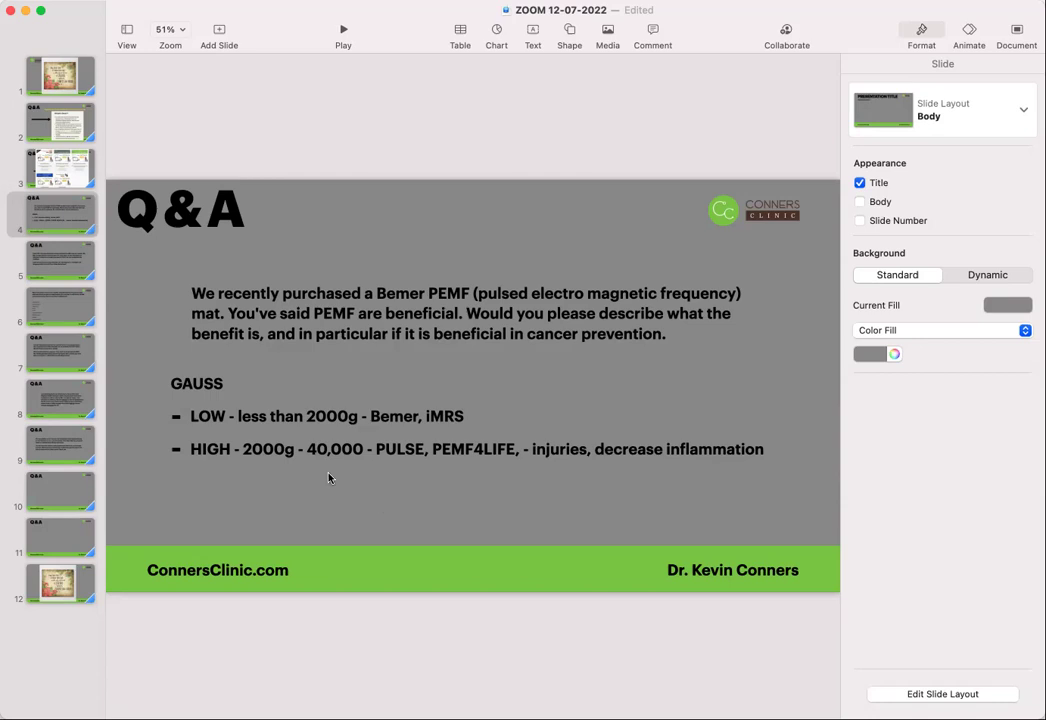
Go to slide 5, the question about swelling, lymphatic drainage and integrative oncologists
{"action": "left_click", "coordinate": [75, 262]}
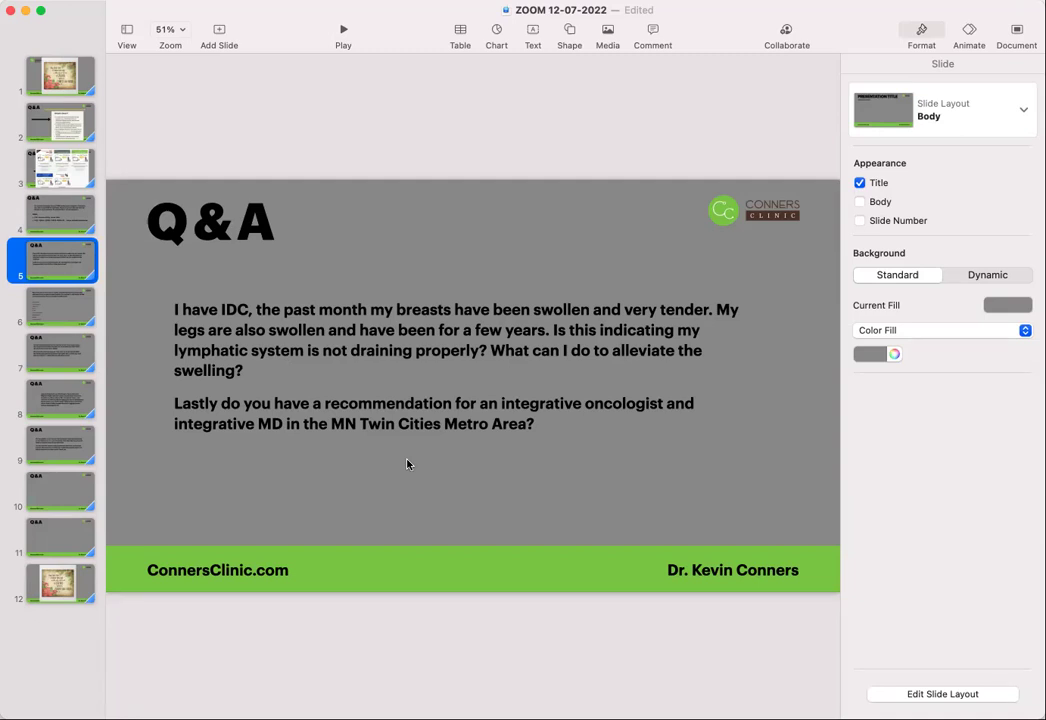
Add a Body-style text box beneath the slide 5 question
{"action": "left_click", "coordinate": [537, 33]}
{"action": "left_click_drag", "start_coordinate": [475, 387], "coordinate": [420, 460]}
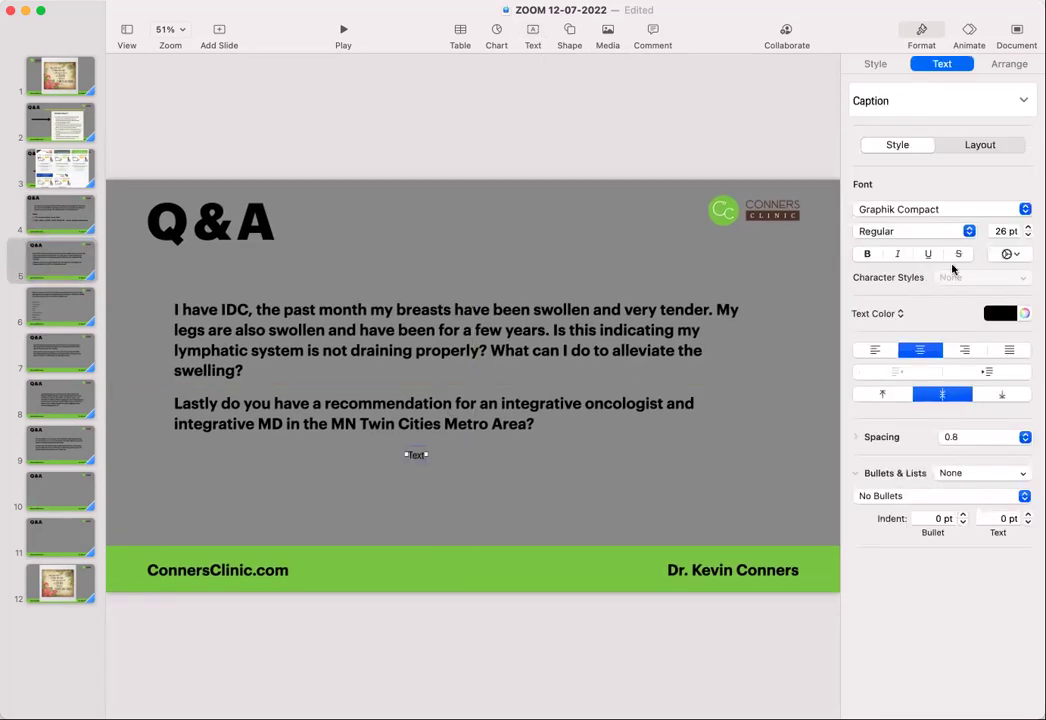
{"action": "left_click", "coordinate": [940, 100]}
{"action": "left_click", "coordinate": [880, 280]}
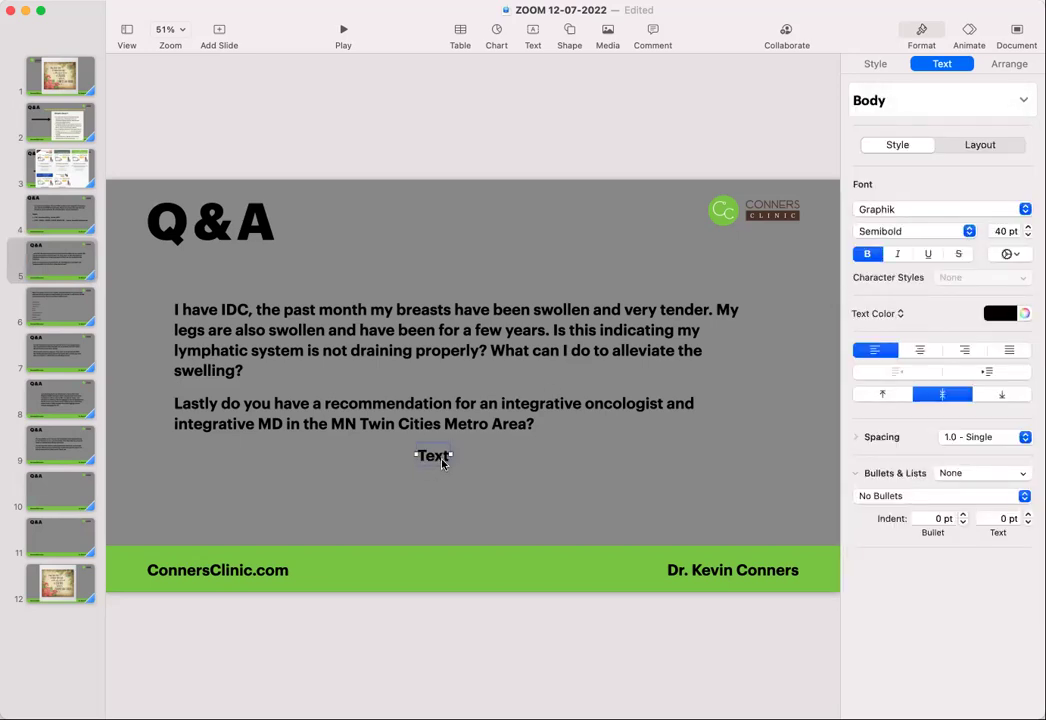
Replace the placeholder with '- Swelling / Inflammation - RIFE programs', correcting the typos
{"action": "double_click", "coordinate": [443, 463]}
{"action": "key", "text": "BackSpace"}
{"action": "type", "text": "- Swelling"}
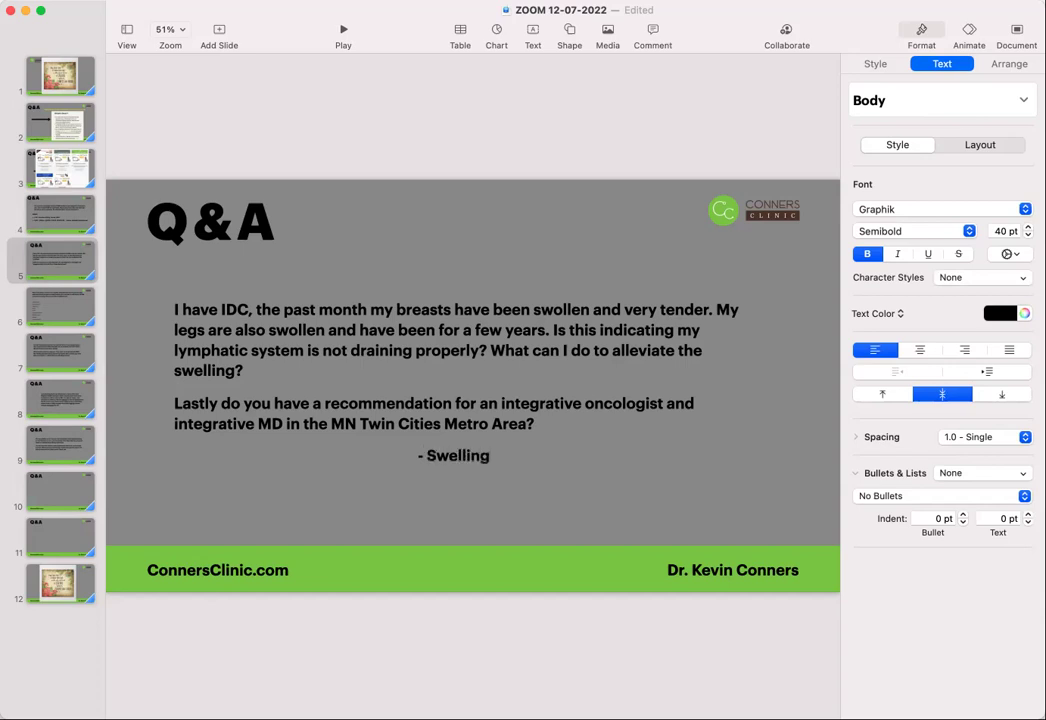
{"action": "type", "text": " ="}
{"action": "key", "text": "BackSpace"}
{"action": "key", "text": "BackSpace"}
{"action": "type", "text": "/ Inflammati"}
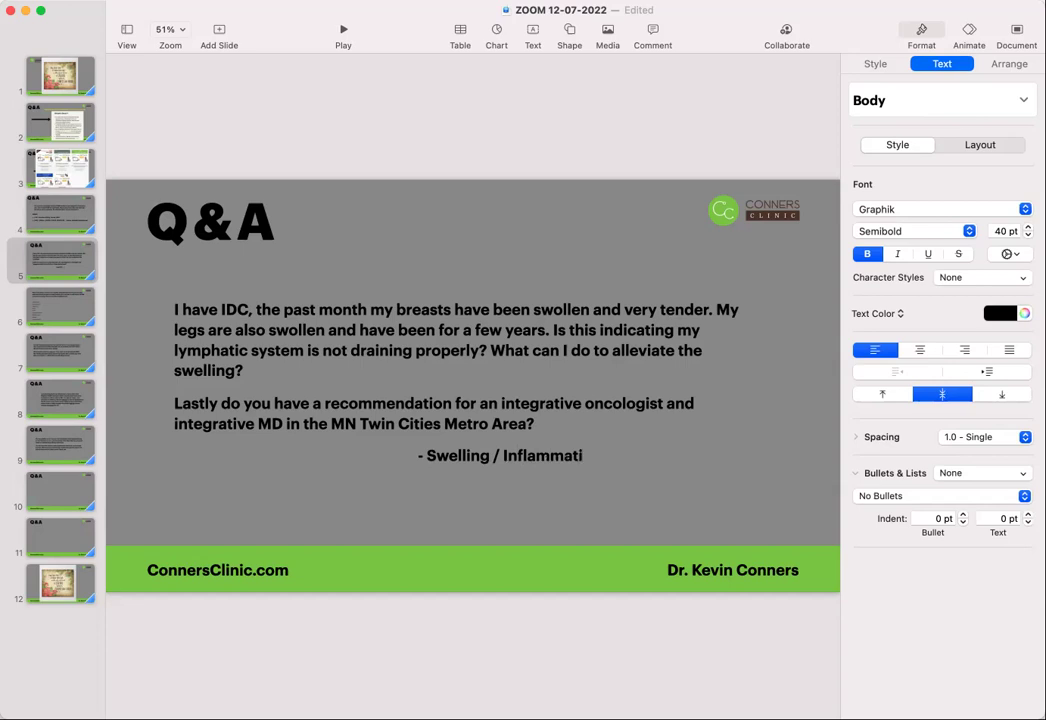
{"action": "type", "text": "on - RIEF programs"}
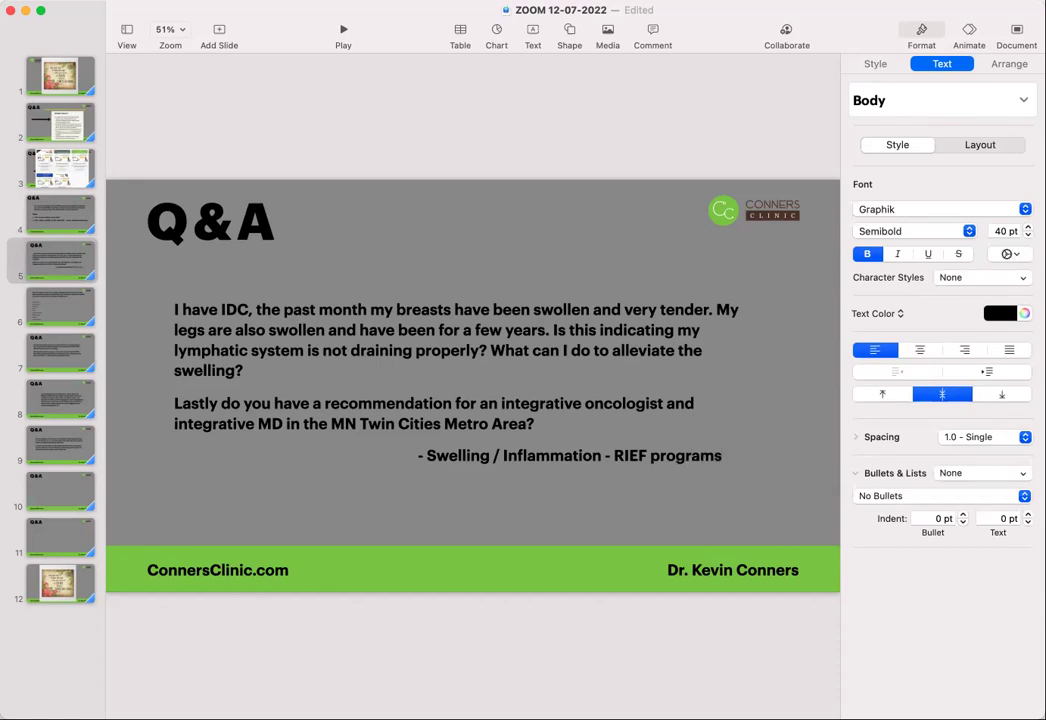
{"action": "key", "text": "BackSpace"}
{"action": "key", "text": "BackSpace"}
{"action": "type", "text": "FE"}
Turn slide 5's answer into a dash-bulleted list and move the question text higher
{"action": "key", "text": "Return"}
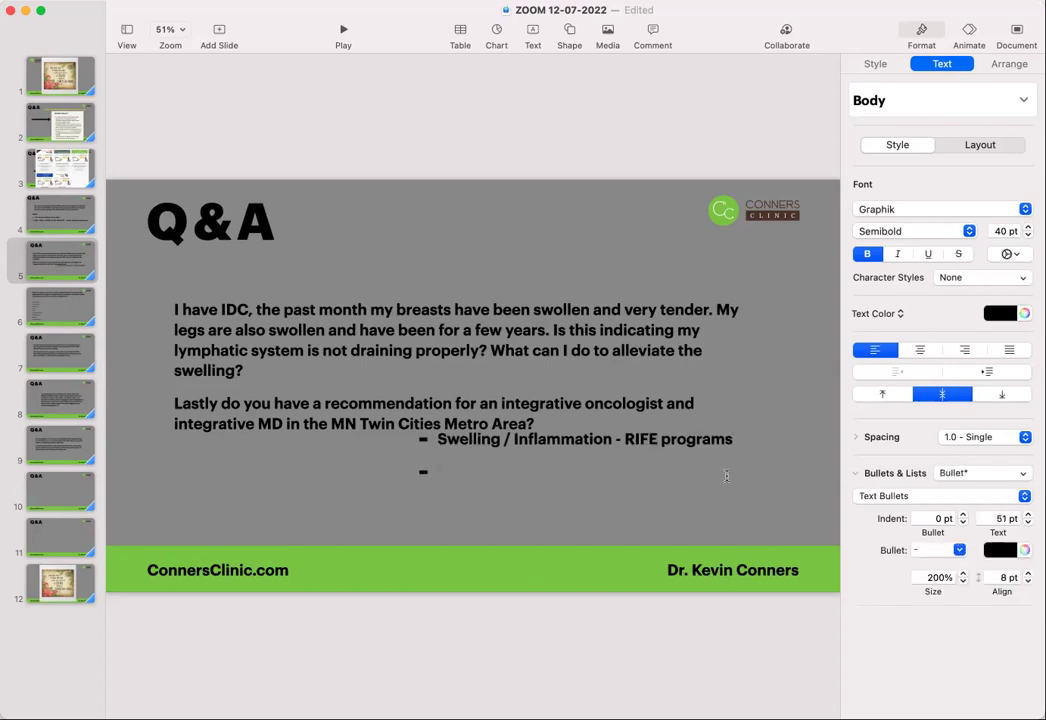
{"action": "left_click", "coordinate": [357, 350]}
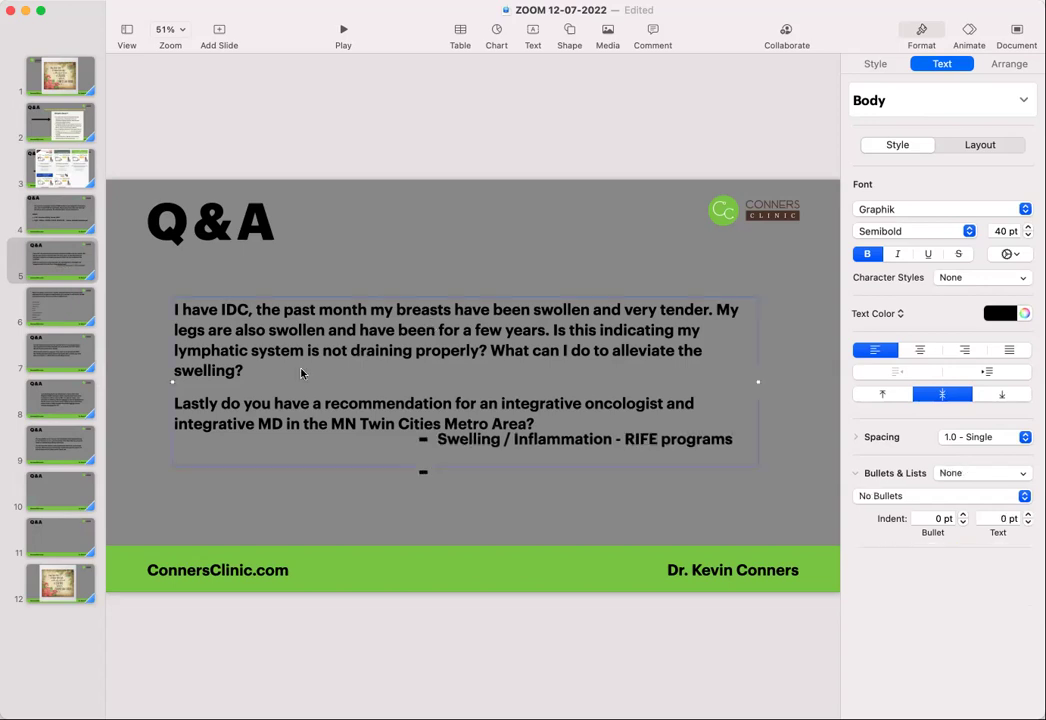
{"action": "left_click_drag", "start_coordinate": [301, 358], "coordinate": [310, 302]}
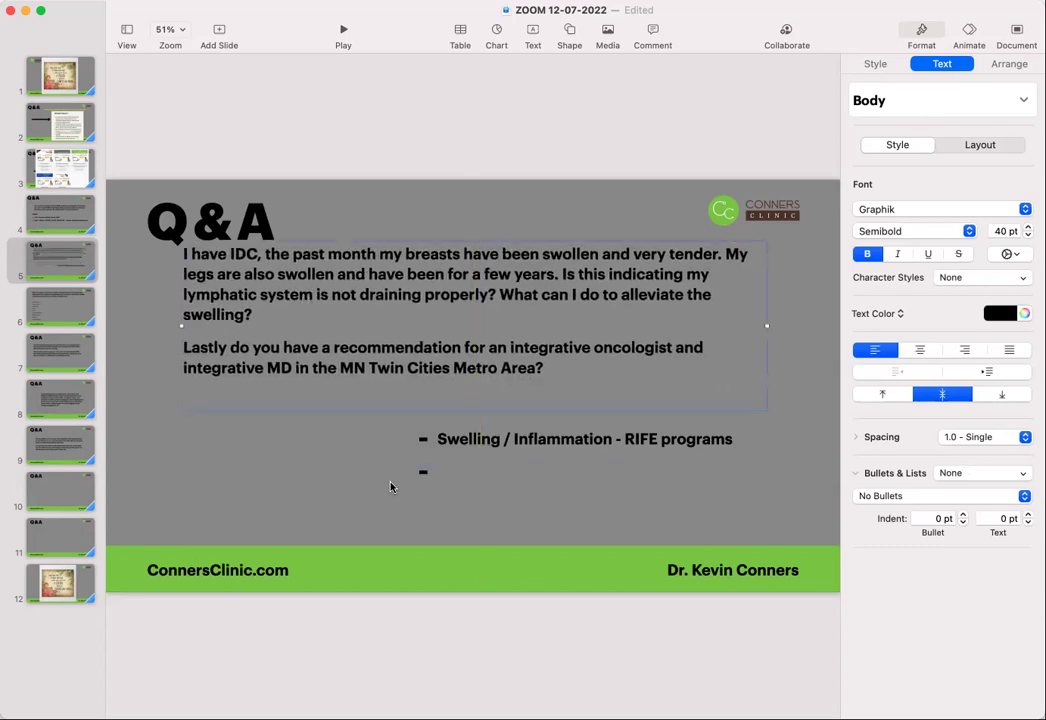
Fill the second bullet with 'Nutrition - Boswellia, Curcumin, Reveratrol, Egcg'
{"action": "left_click", "coordinate": [424, 472]}
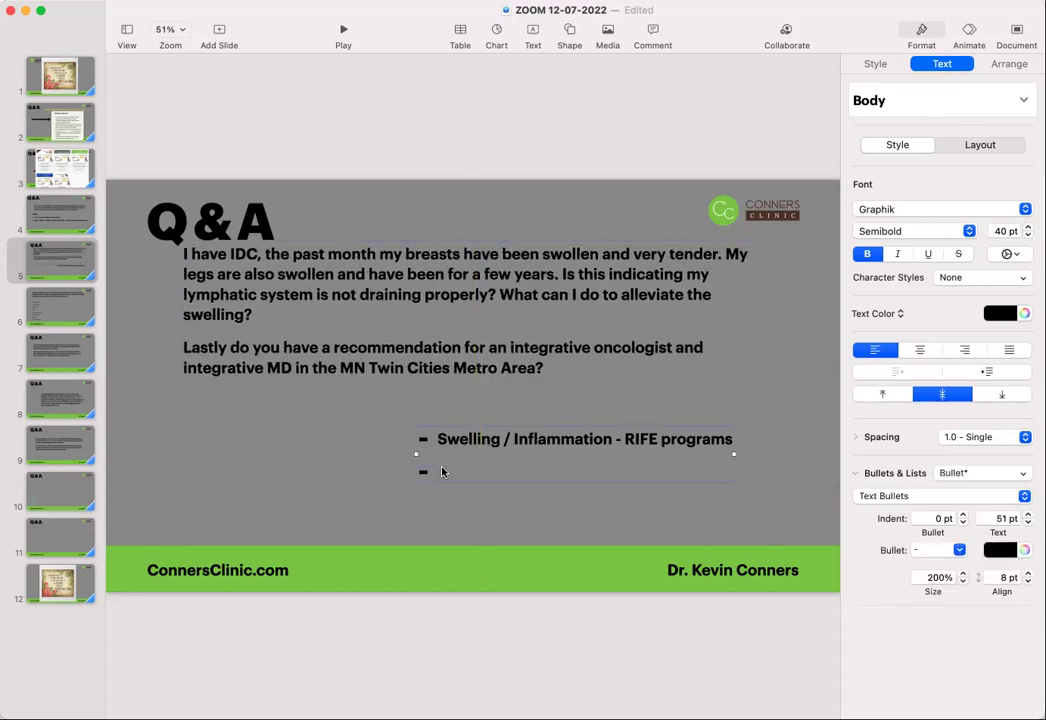
{"action": "left_click", "coordinate": [443, 467]}
{"action": "type", "text": "Nur"}
{"action": "key", "text": "BackSpace"}
{"action": "type", "text": "trition"}
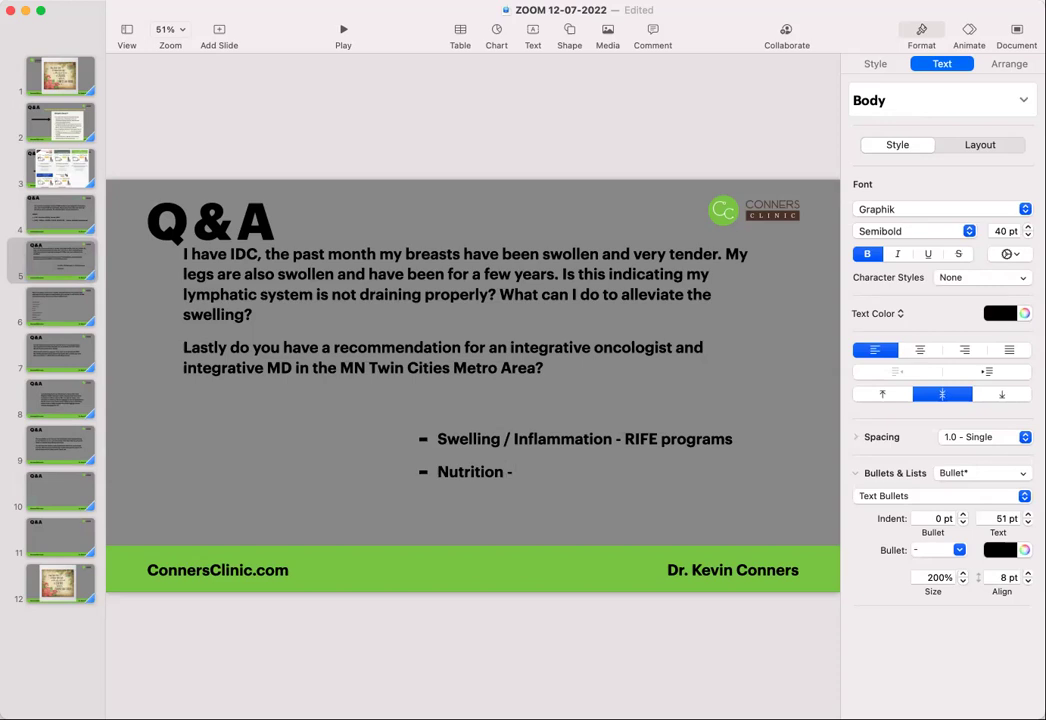
{"action": "type", "text": " - Bosm"}
{"action": "key", "text": "BackSpace"}
{"action": "type", "text": "wellia, Curcumin, Rev"}
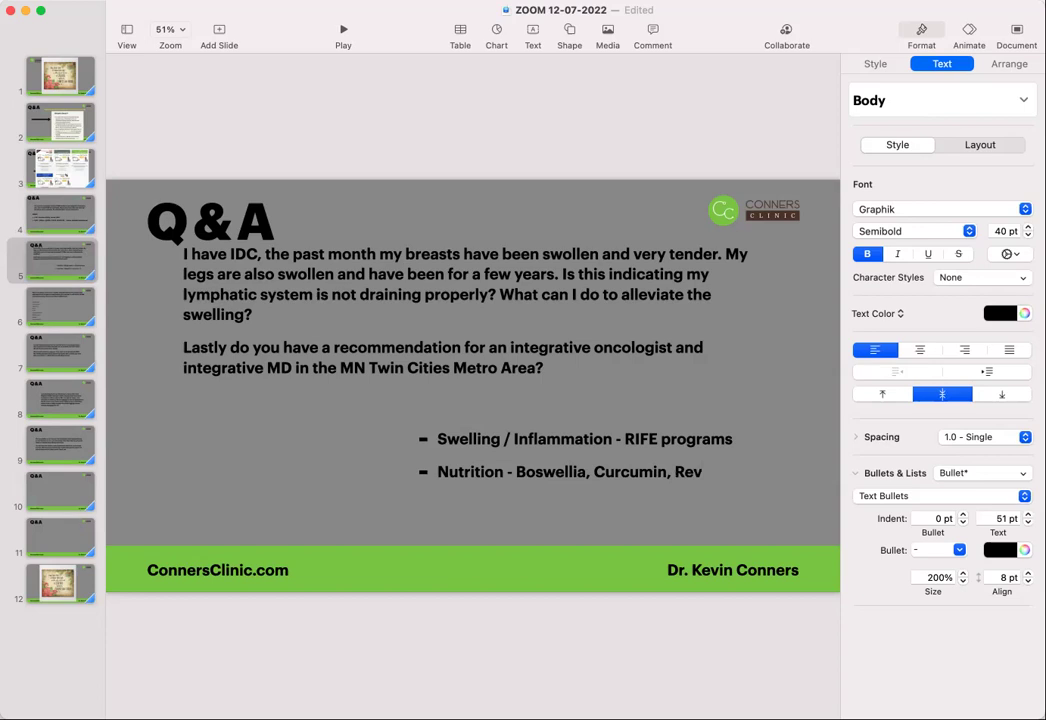
{"action": "type", "text": "eratrol"}
{"action": "type", "text": ", Egcg"}
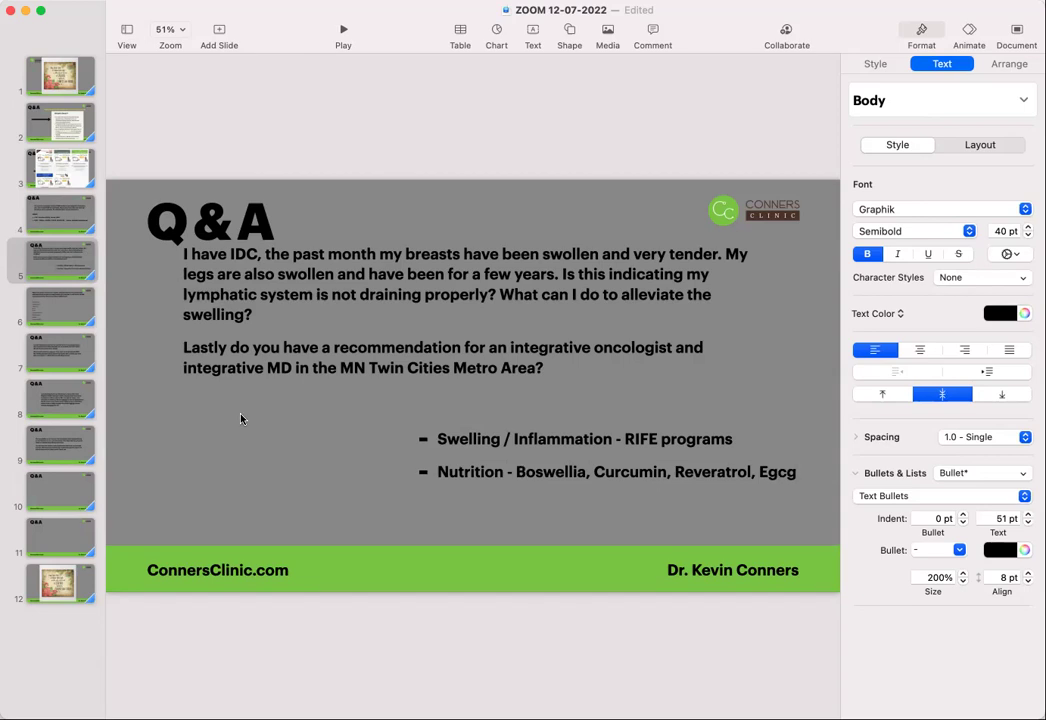
Move slide 5's answer list left so it sits under the question
{"action": "left_click", "coordinate": [196, 337]}
{"action": "left_click_drag", "start_coordinate": [443, 459], "coordinate": [268, 444]}
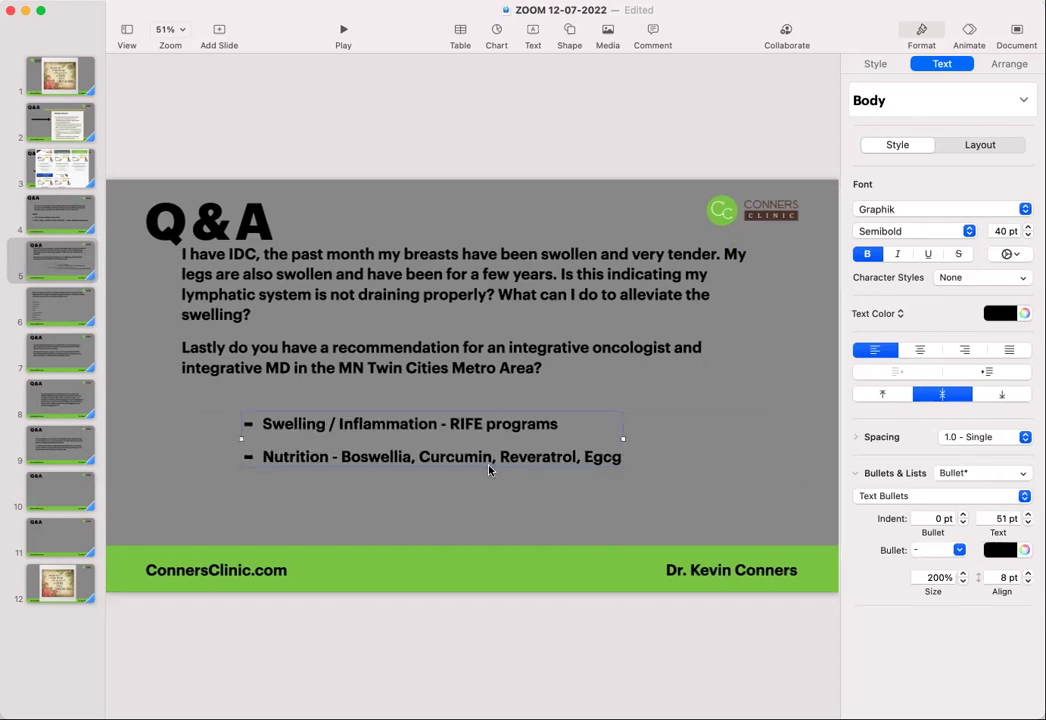
{"action": "double_click", "coordinate": [619, 459]}
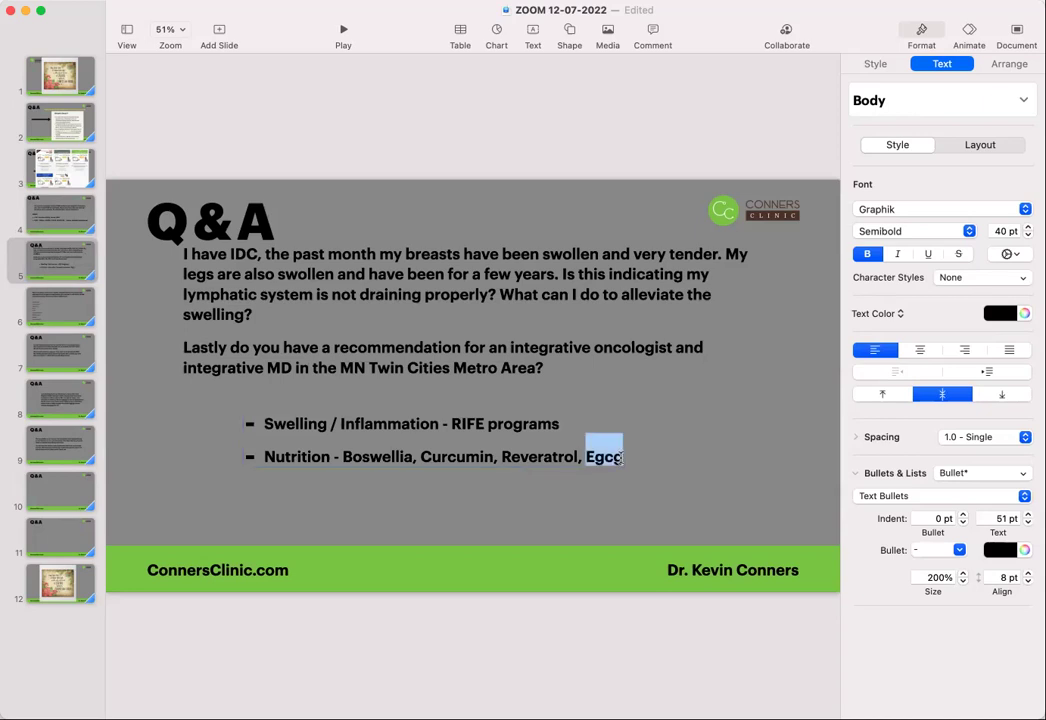
{"action": "left_click", "coordinate": [621, 457]}
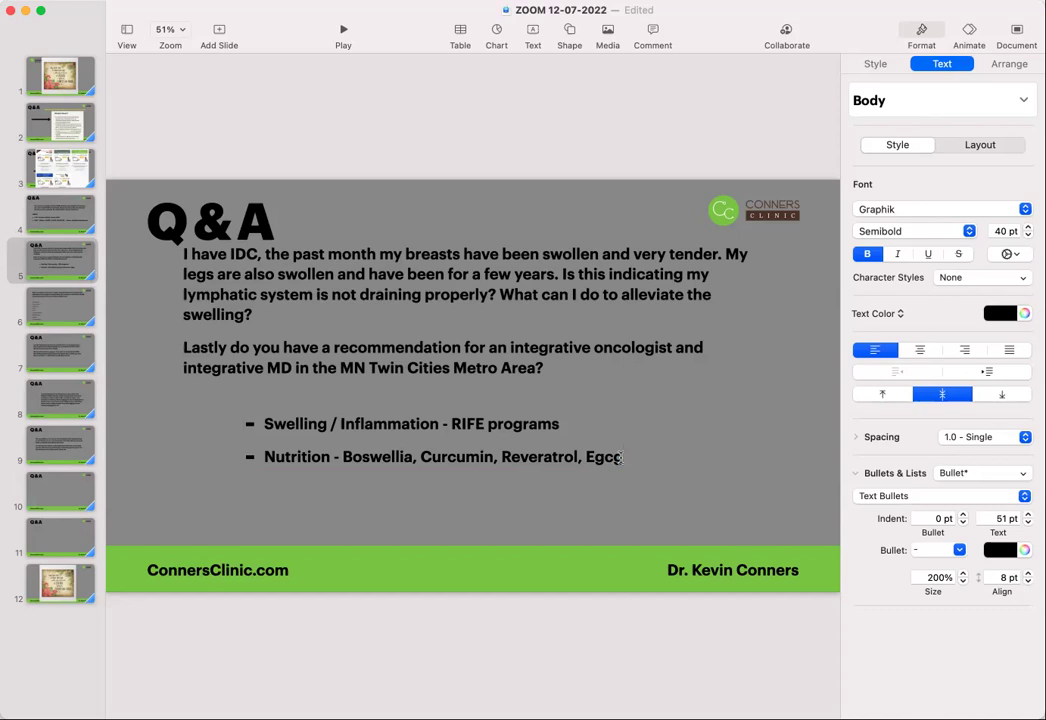
Add a third bullet reading 'Lymph Massage, exercises, contraction of muscles'
{"action": "key", "text": "Return"}
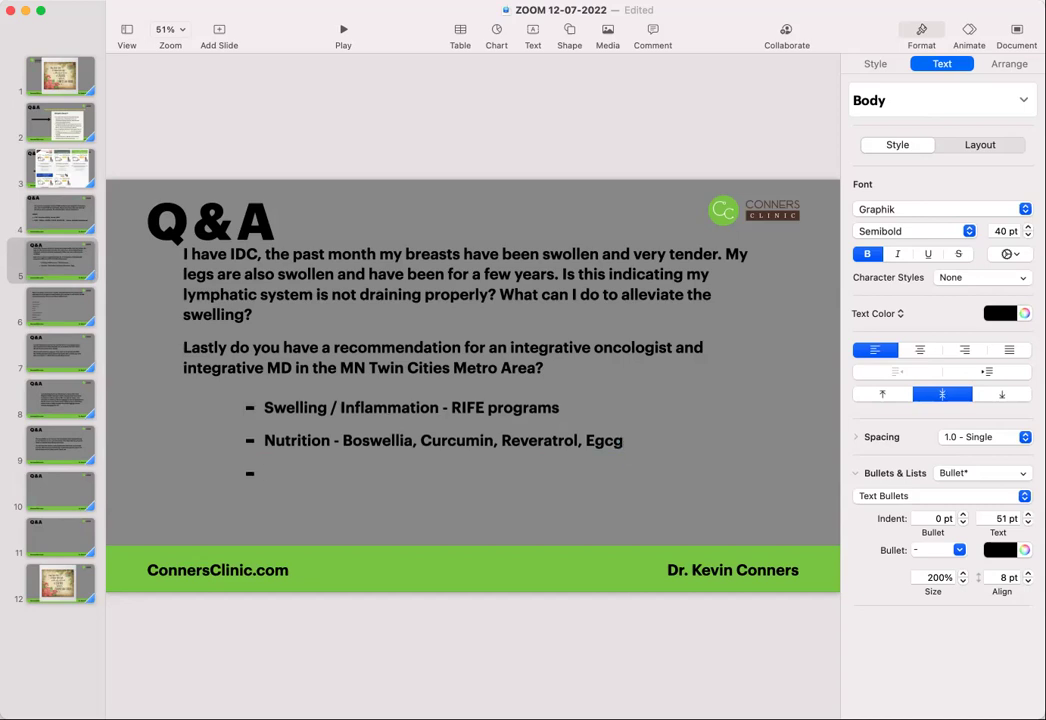
{"action": "type", "text": "Lymph Mass"}
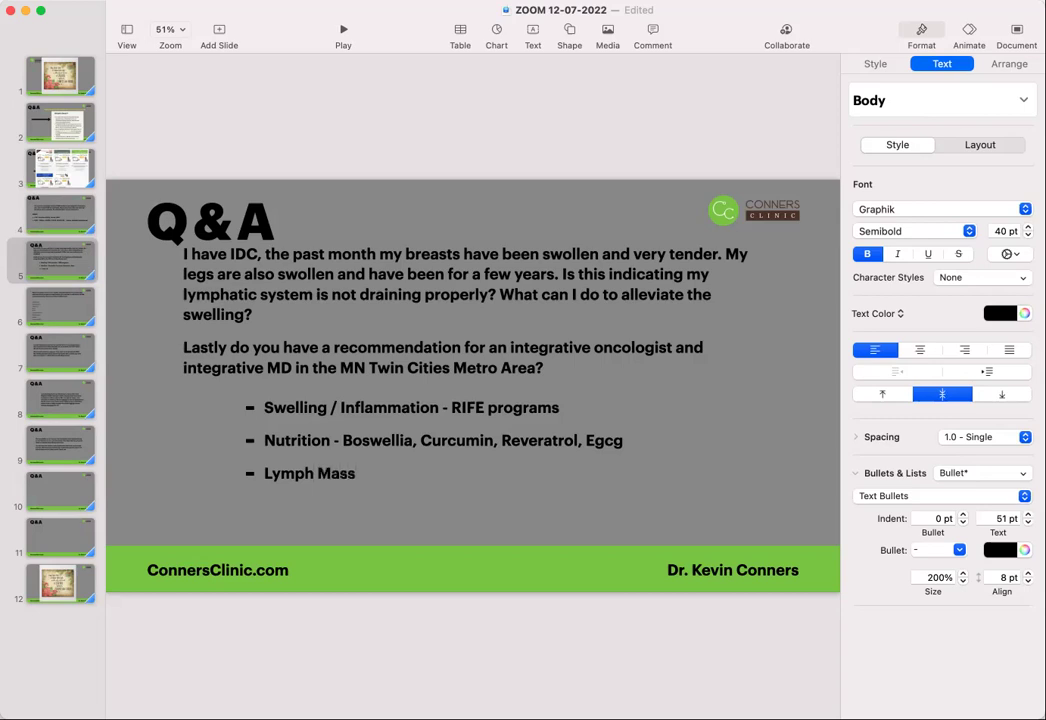
{"action": "type", "text": "age"}
{"action": "type", "text": "exercise"}
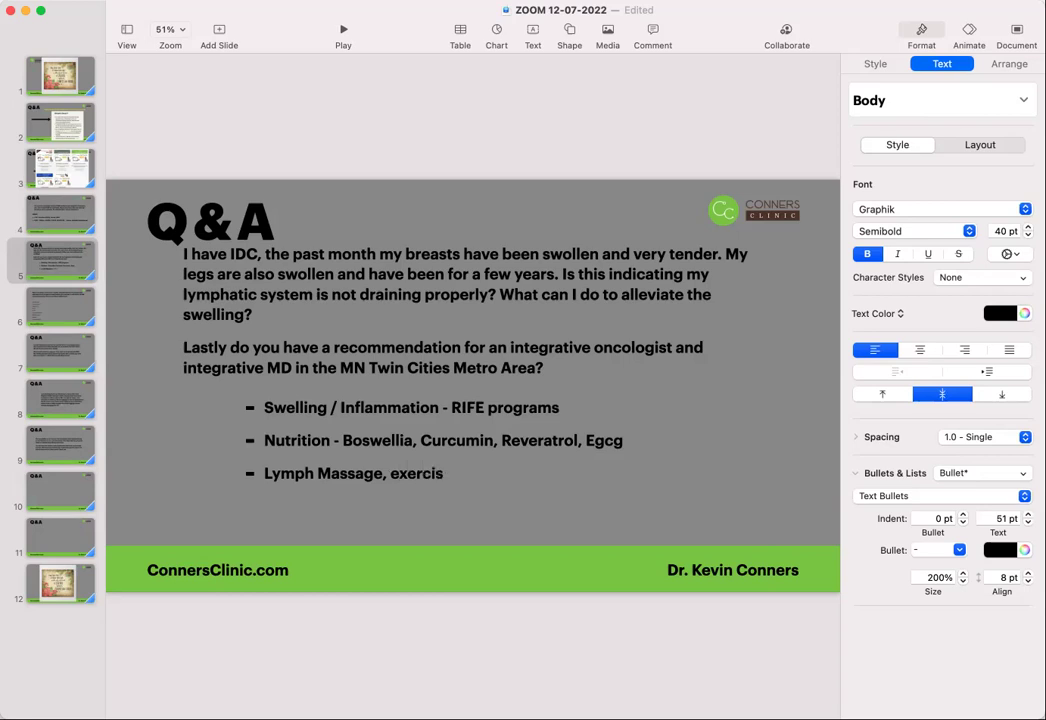
{"action": "type", "text": "s"}
{"action": "type", "text": "cra"}
{"action": "key", "text": "BackSpace"}
{"action": "key", "text": "BackSpace"}
{"action": "type", "text": "ontractio"}
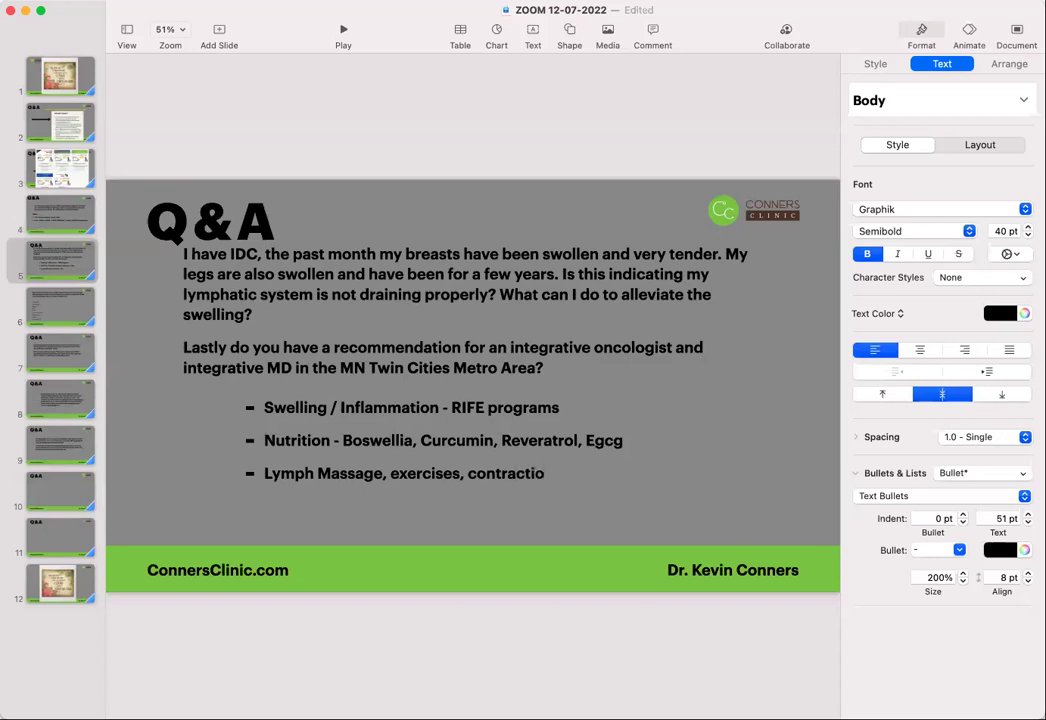
{"action": "type", "text": "n of muscles"}
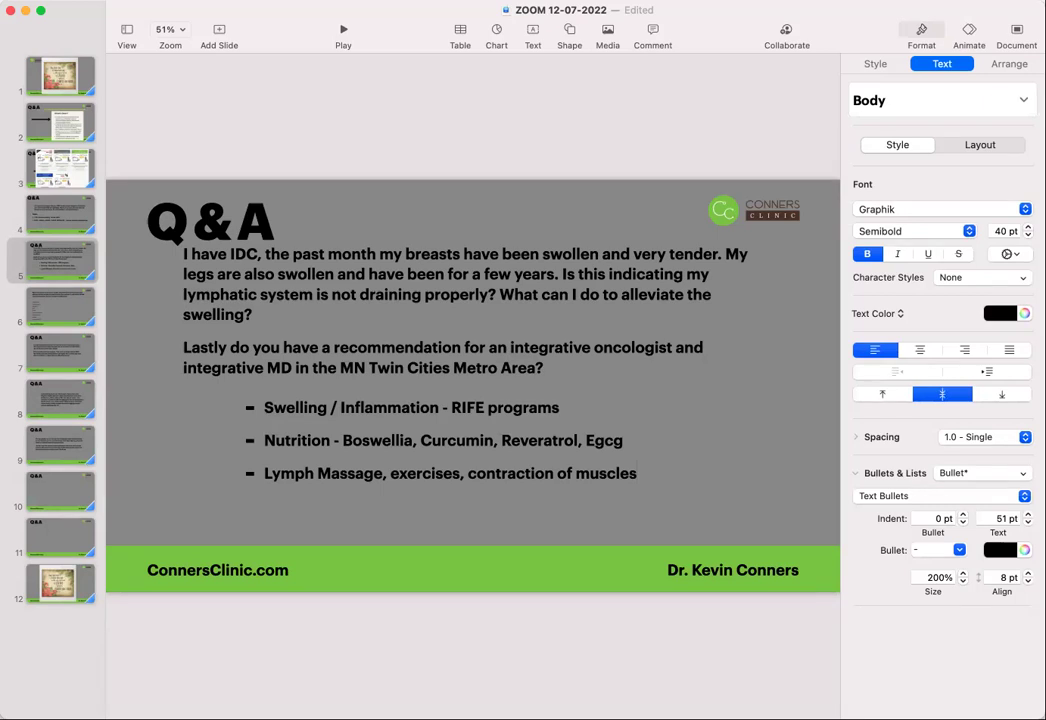
Add a fourth bullet below it: 'Foods - antibodies - Cyrex 10, Gluten, Dairy, Eggs...'
{"action": "key", "text": "Return"}
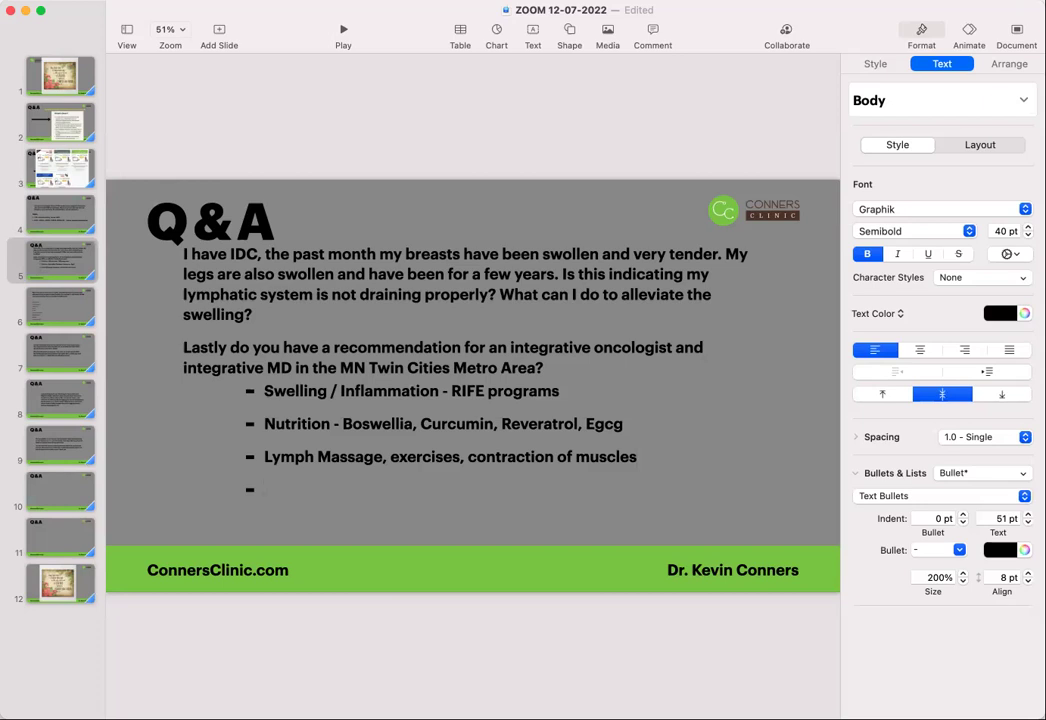
{"action": "type", "text": "Foods"}
{"action": "type", "text": "- antibodies - Cyrex"}
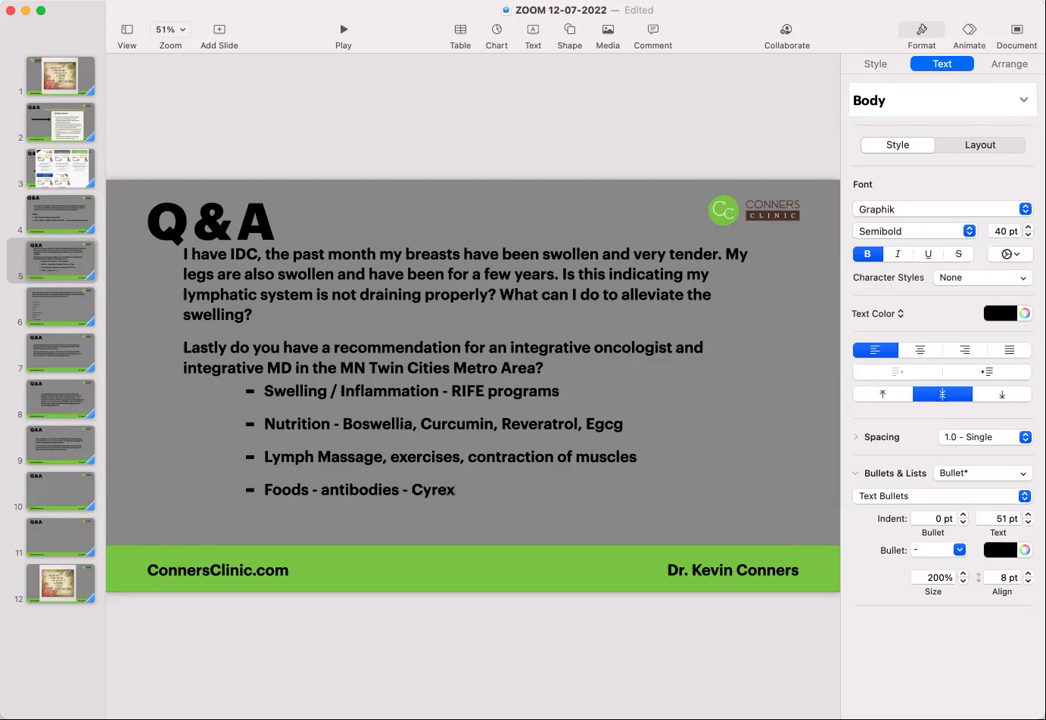
{"action": "type", "text": " 10"}
{"action": "type", "text": ", Gluten, Dai"}
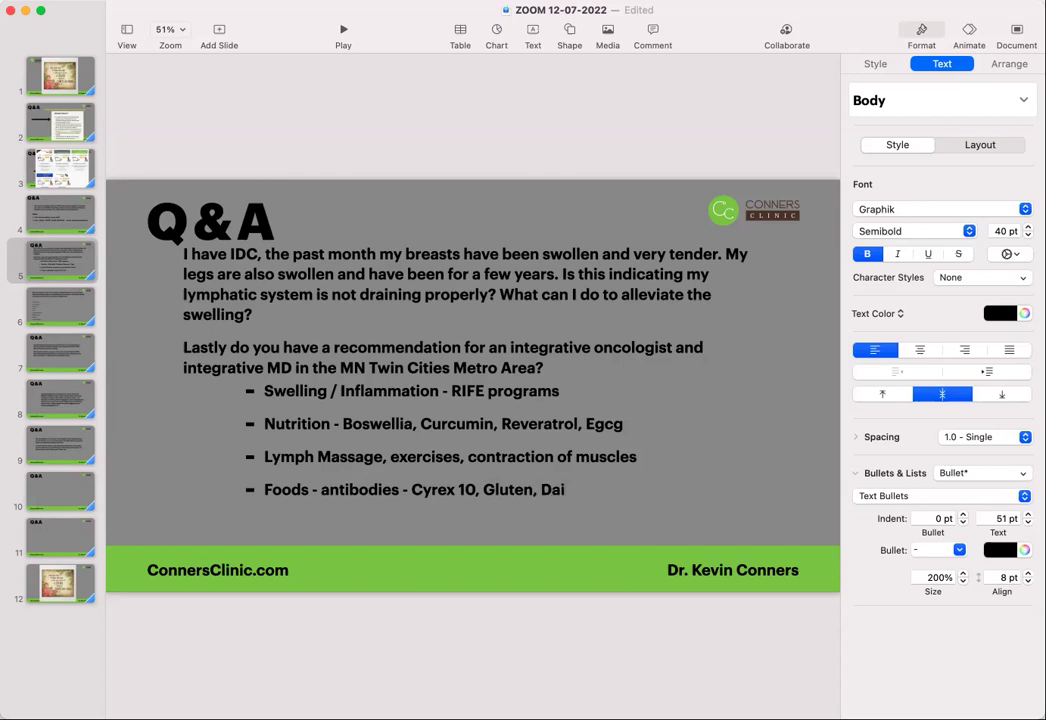
{"action": "type", "text": "ry, Eggs..."}
Nudge the four-bullet answer box slightly right and down, then deselect it
{"action": "left_click", "coordinate": [218, 458]}
{"action": "left_click_drag", "start_coordinate": [328, 445], "coordinate": [348, 462]}
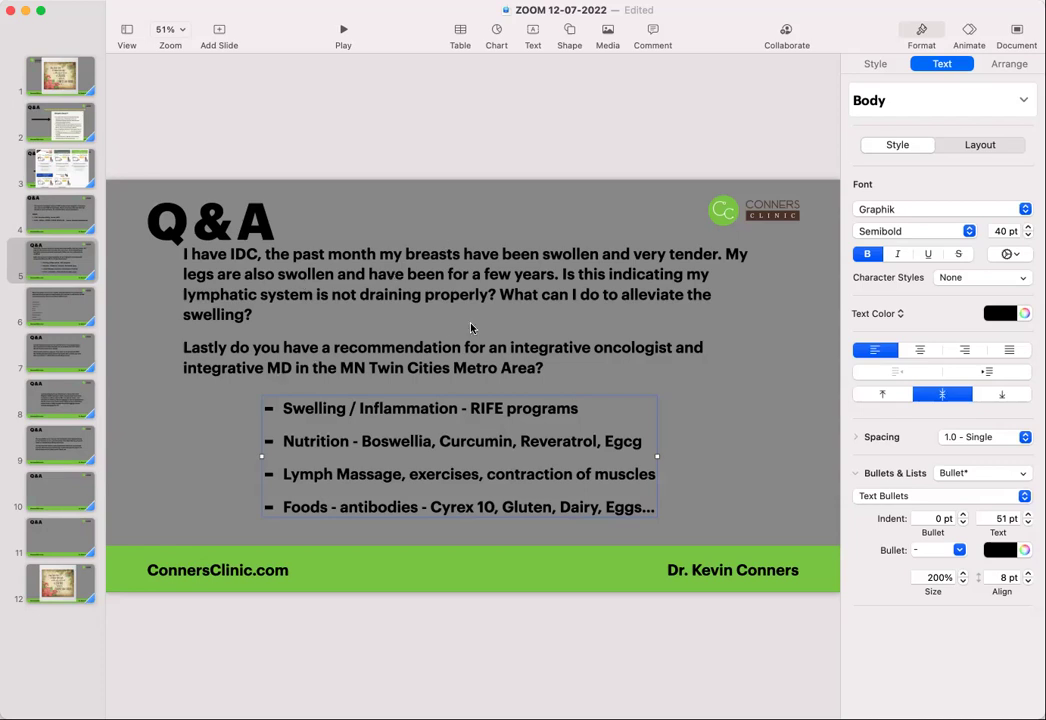
{"action": "left_click", "coordinate": [211, 440]}
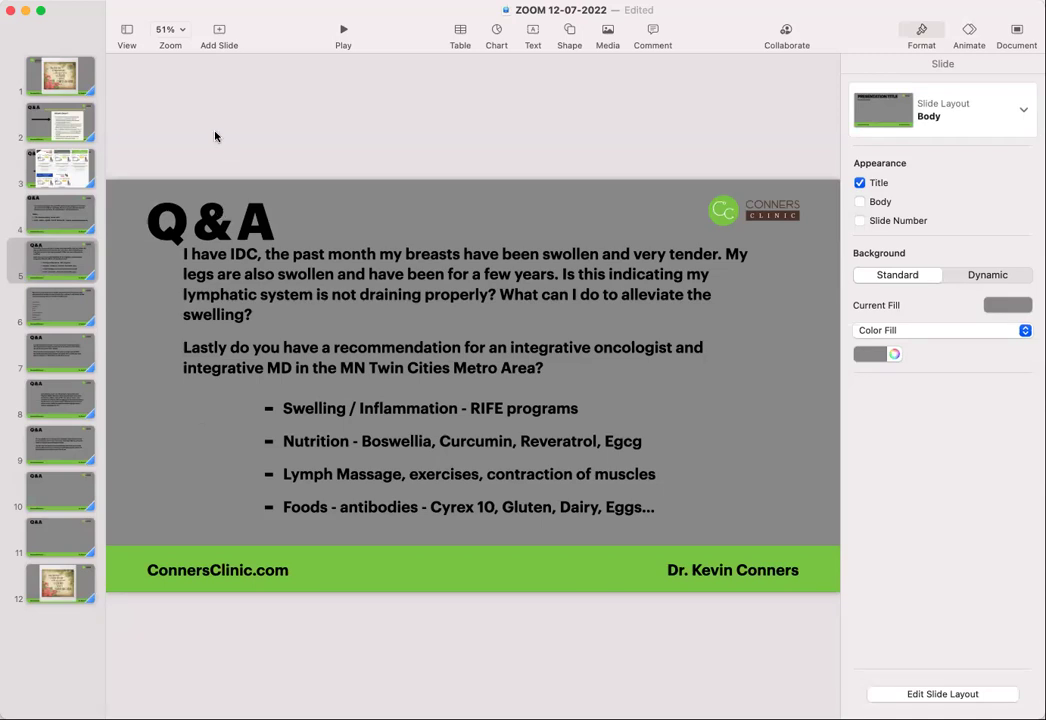
On slide 6, append the healthy ranges '<200; <180 - 200-250' after Total cholesterol 232
{"action": "left_click", "coordinate": [53, 314]}
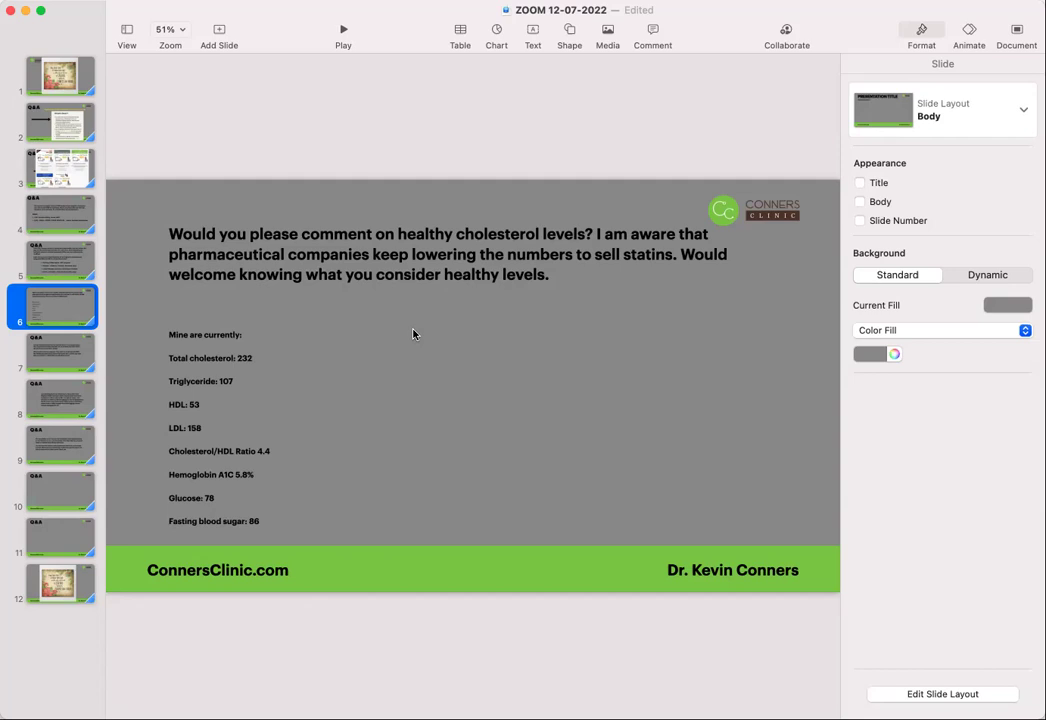
{"action": "left_click", "coordinate": [193, 350]}
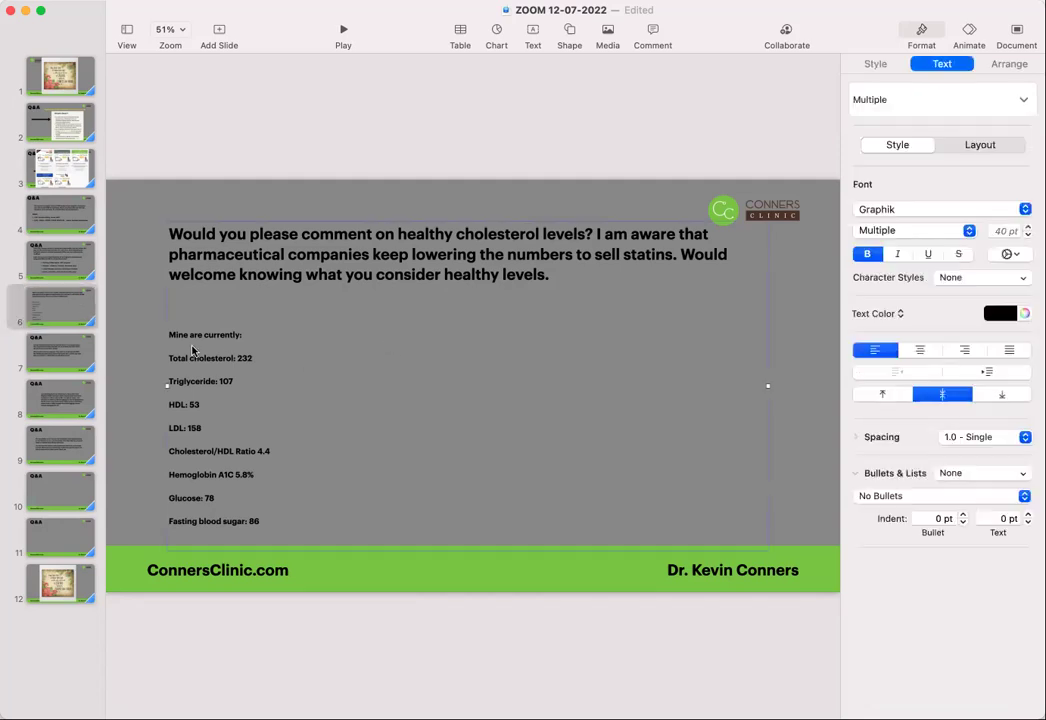
{"action": "left_click", "coordinate": [251, 366]}
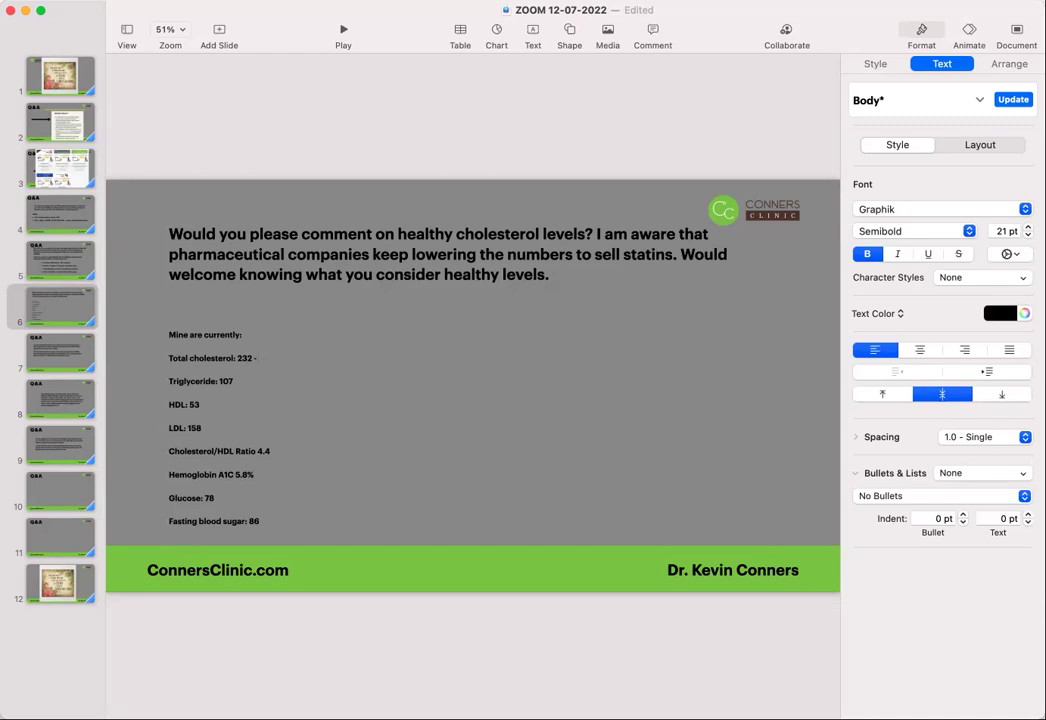
{"action": "type", "text": "200; <180 - 200-250"}
Move slide 6's question text box up and to the right
{"action": "left_click_drag", "start_coordinate": [393, 258], "coordinate": [382, 277]}
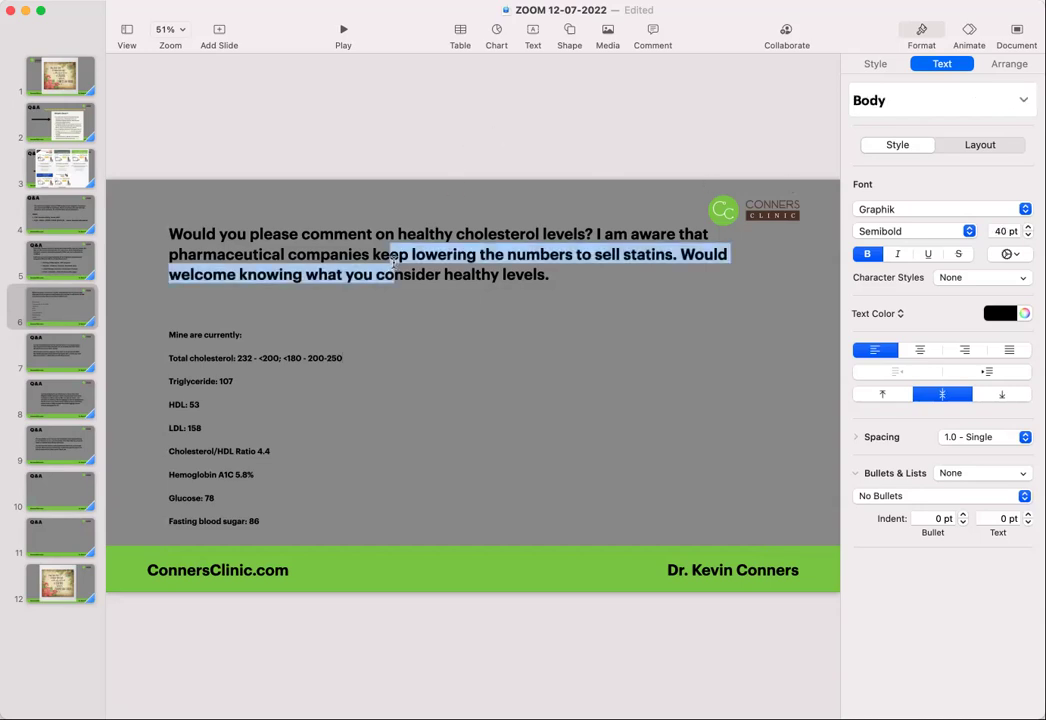
{"action": "left_click", "coordinate": [549, 402]}
{"action": "left_click", "coordinate": [117, 233]}
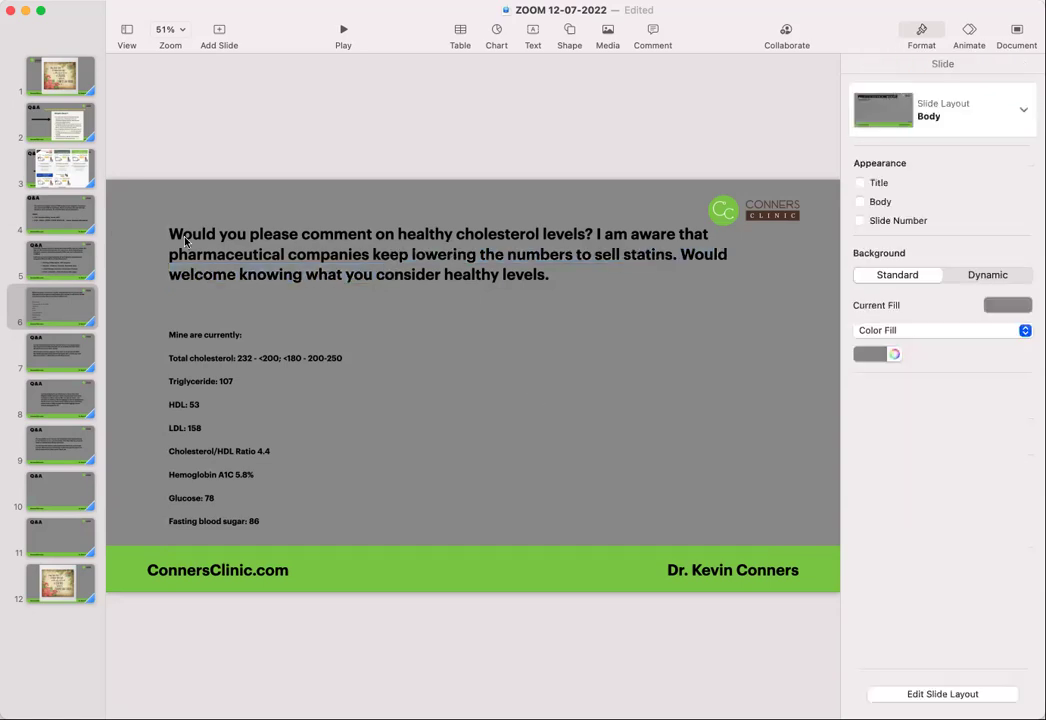
{"action": "left_click_drag", "start_coordinate": [165, 200], "coordinate": [200, 225]}
{"action": "left_click", "coordinate": [113, 397]}
{"action": "left_click", "coordinate": [245, 362]}
{"action": "left_click", "coordinate": [243, 370]}
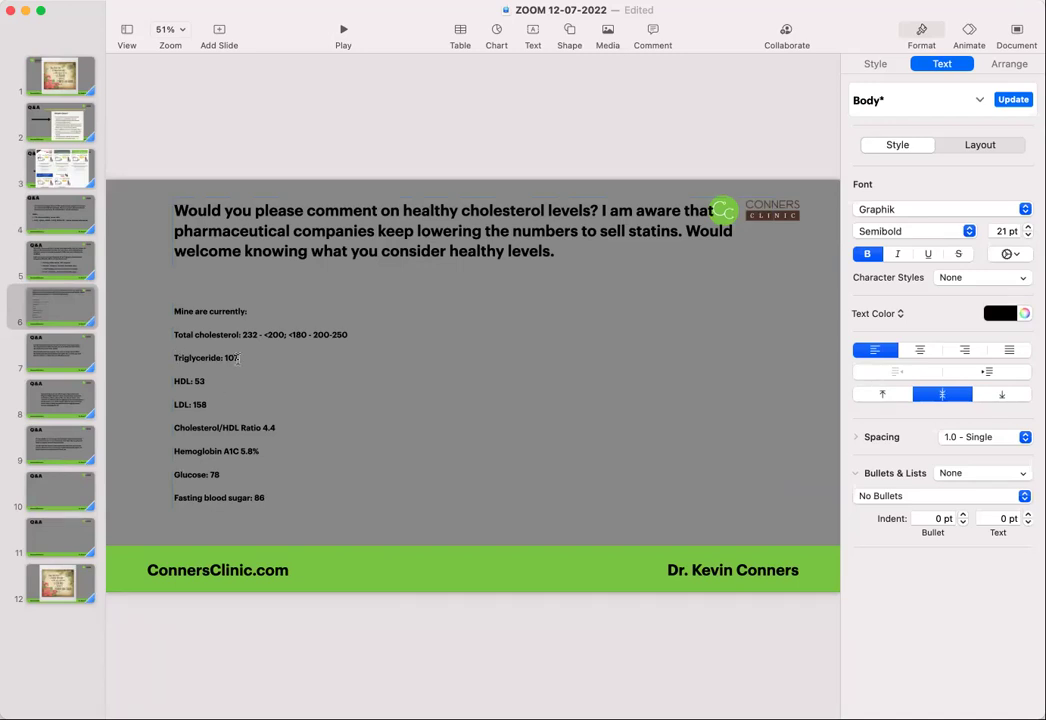
{"action": "left_click", "coordinate": [129, 390]}
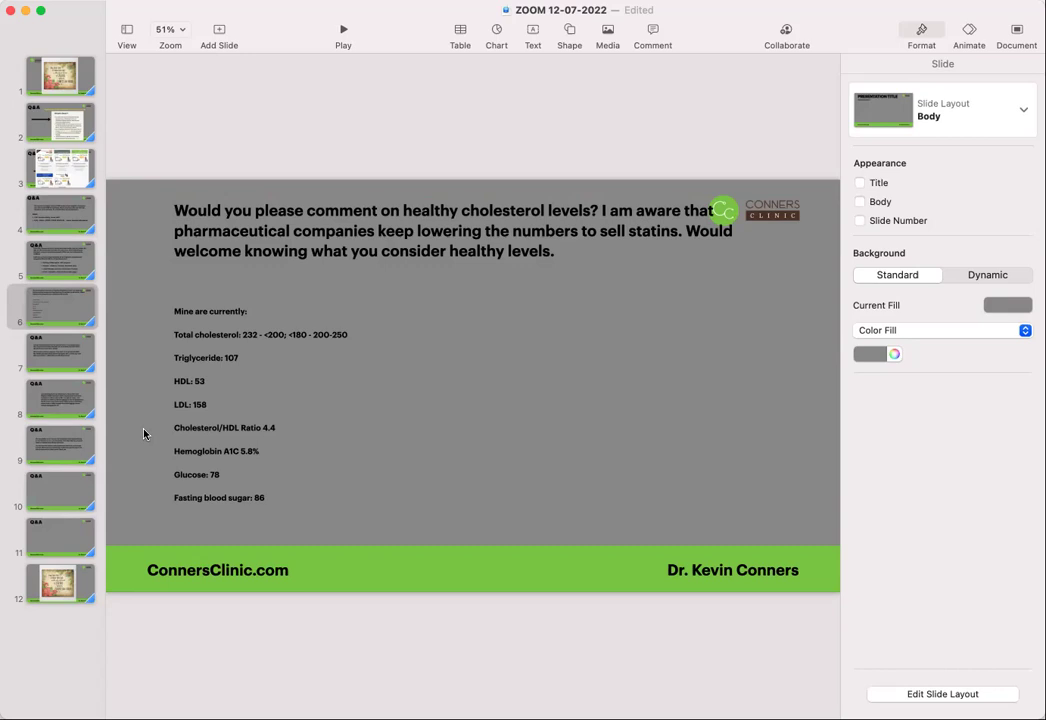
Delete the blank line above the 'Mine are currently:' readings
{"action": "left_click", "coordinate": [199, 280]}
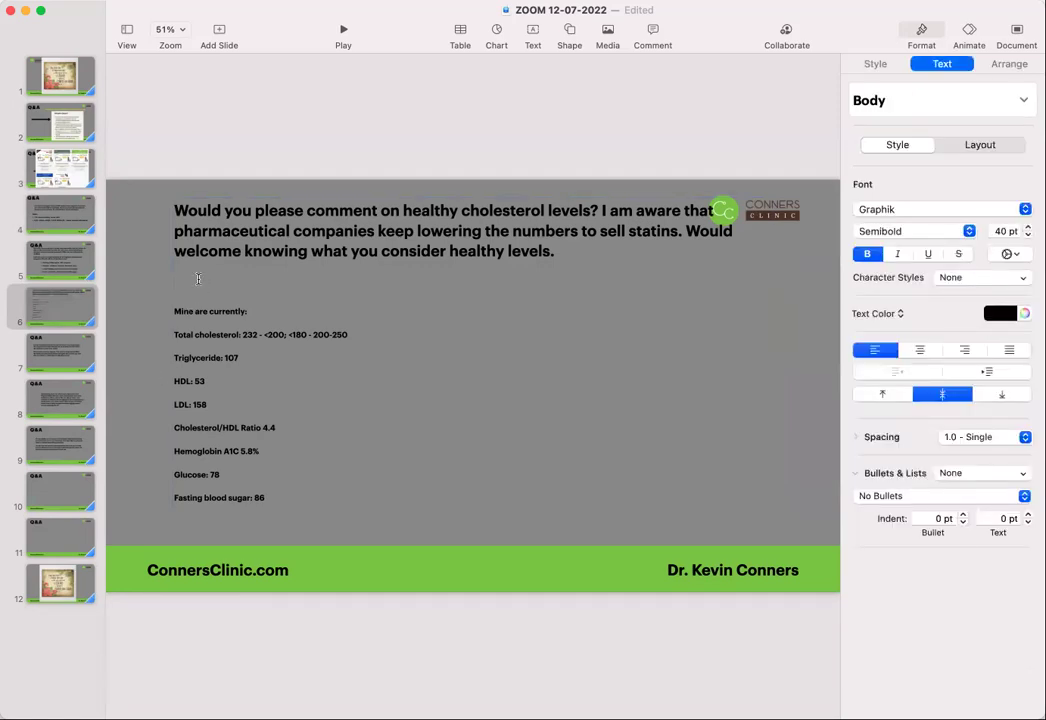
{"action": "key", "text": "BackSpace"}
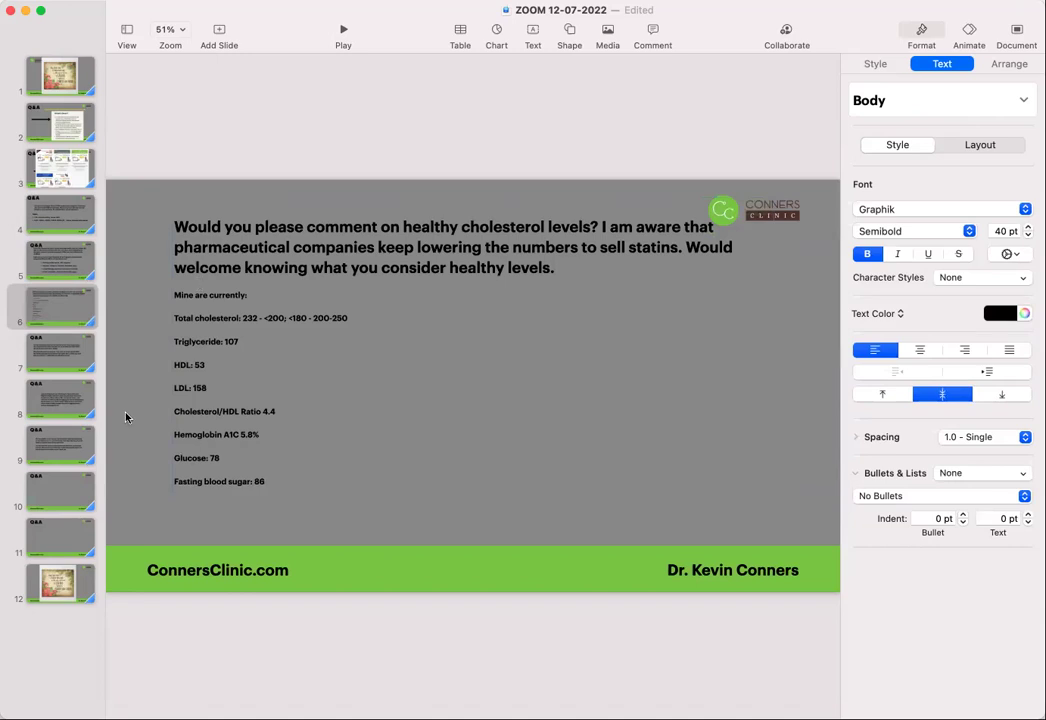
{"action": "left_click", "coordinate": [127, 417]}
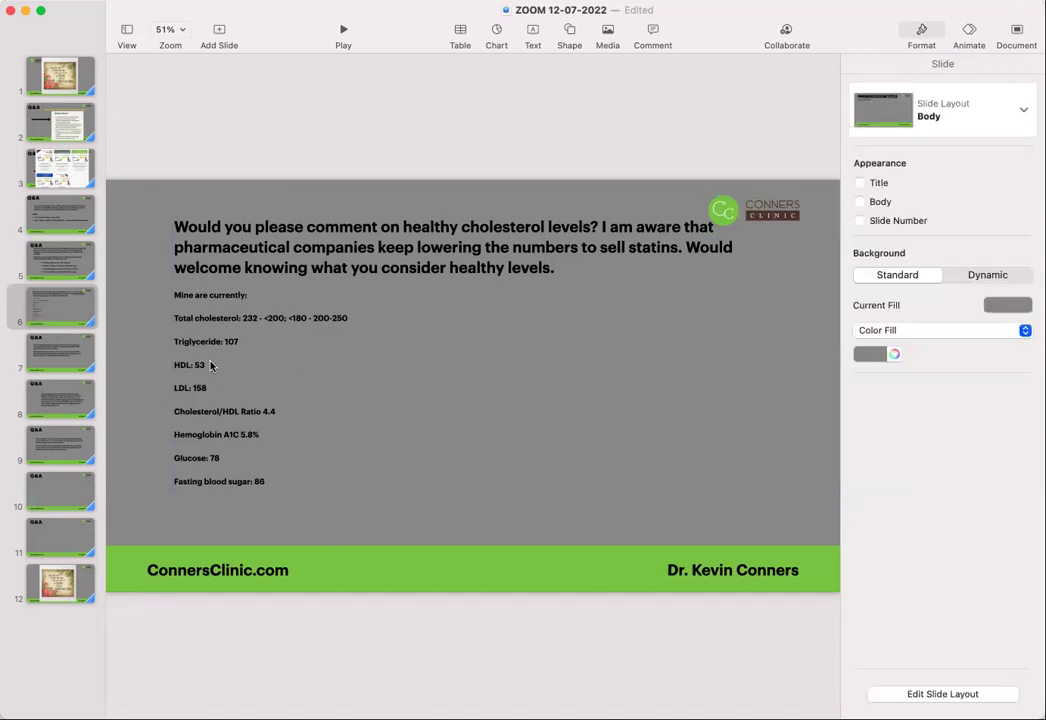
{"action": "left_click", "coordinate": [222, 390]}
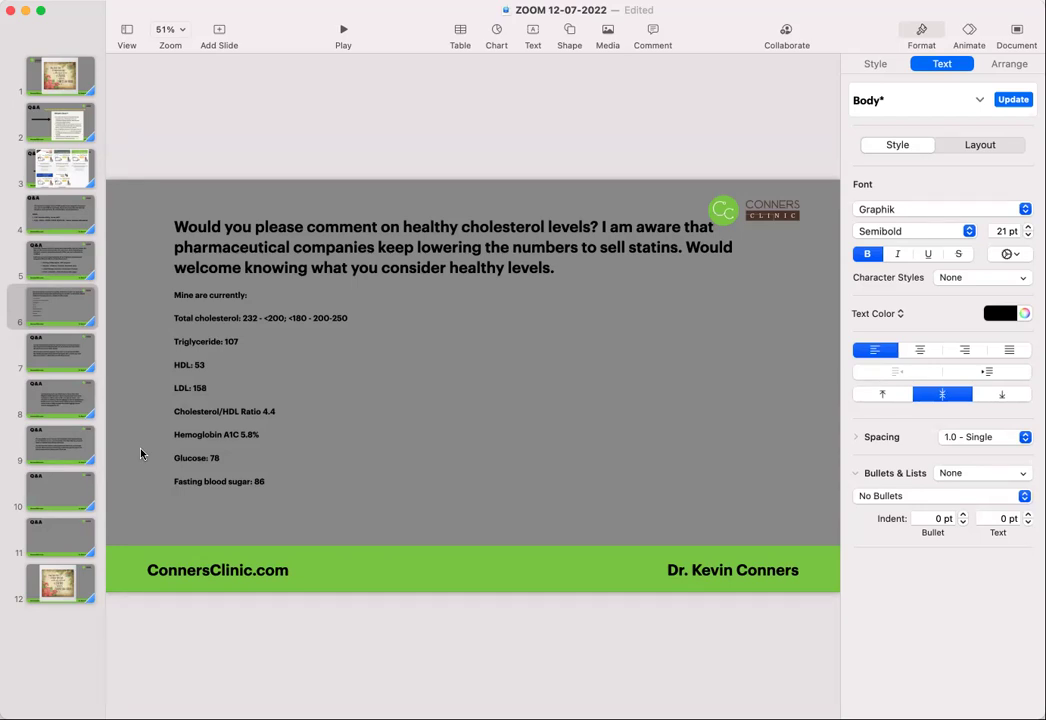
Go to slide 7, the question about low calcium and vitamin D brands
{"action": "left_click", "coordinate": [60, 362]}
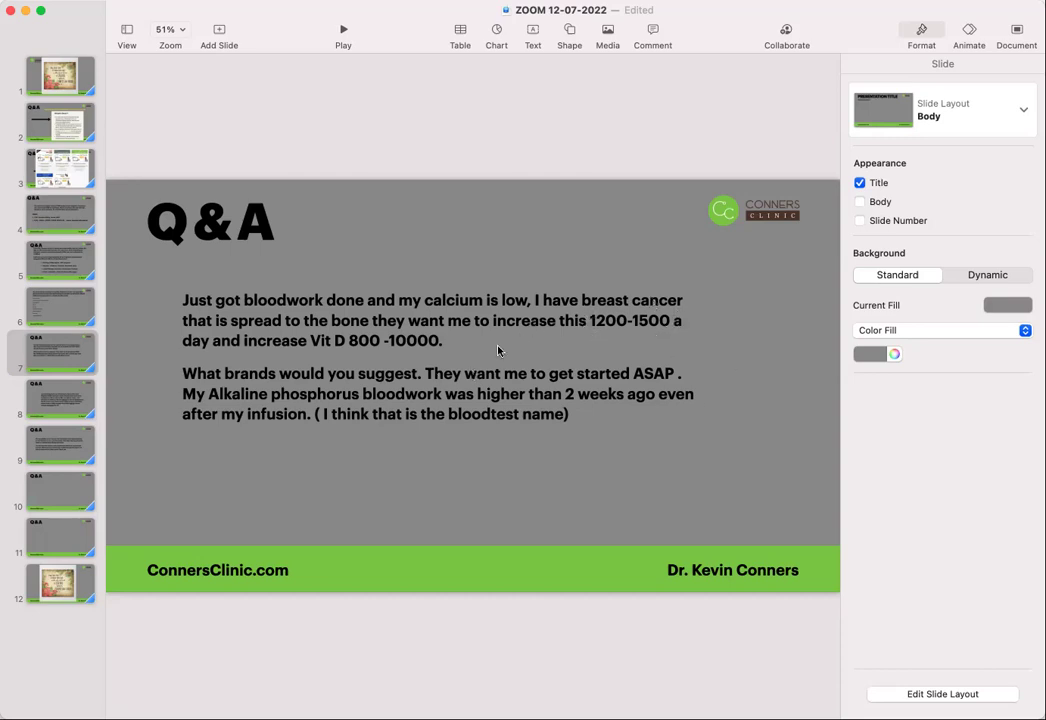
Move slide 7's calcium question text up and slightly left, leaving room for an answer
{"action": "left_click", "coordinate": [451, 347]}
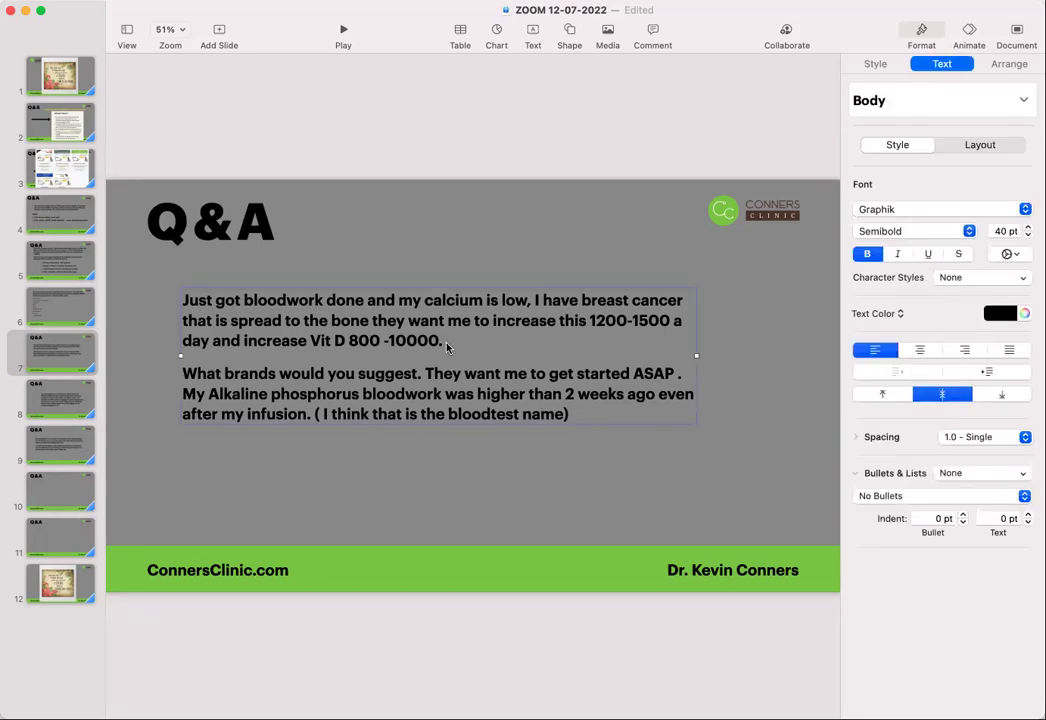
{"action": "left_click", "coordinate": [758, 342]}
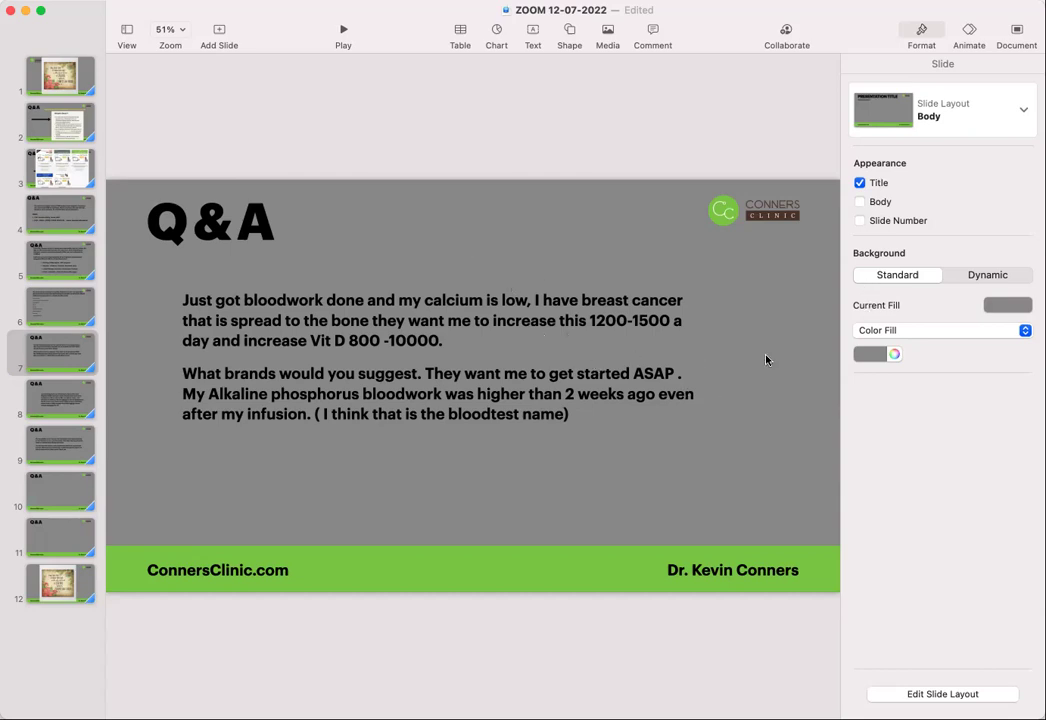
{"action": "left_click_drag", "start_coordinate": [417, 320], "coordinate": [410, 303]}
{"action": "left_click", "coordinate": [404, 481]}
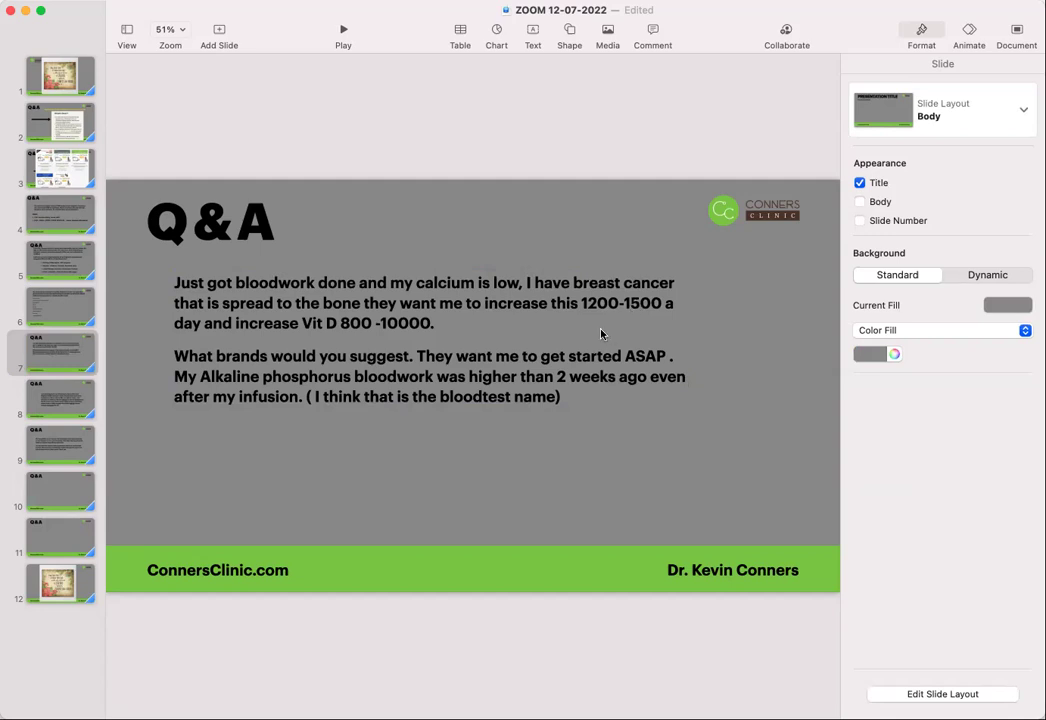
Insert the line 'Calcium Carbonate - limestone' after the question paragraph ending '10000.'
{"action": "left_click", "coordinate": [435, 324]}
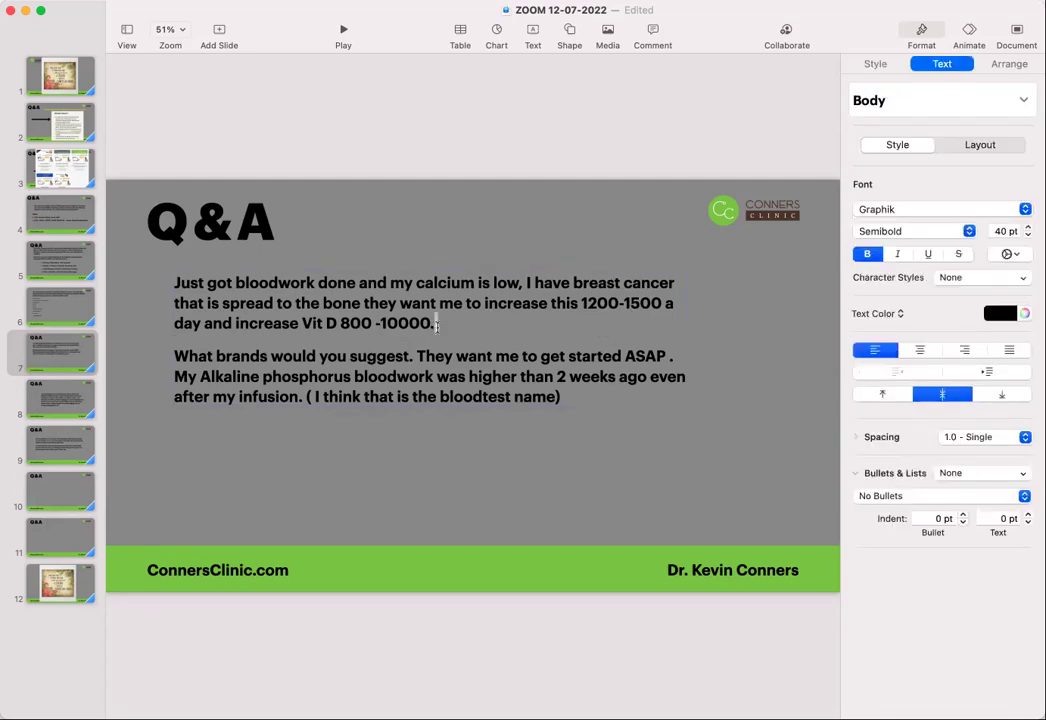
{"action": "key", "text": "Return"}
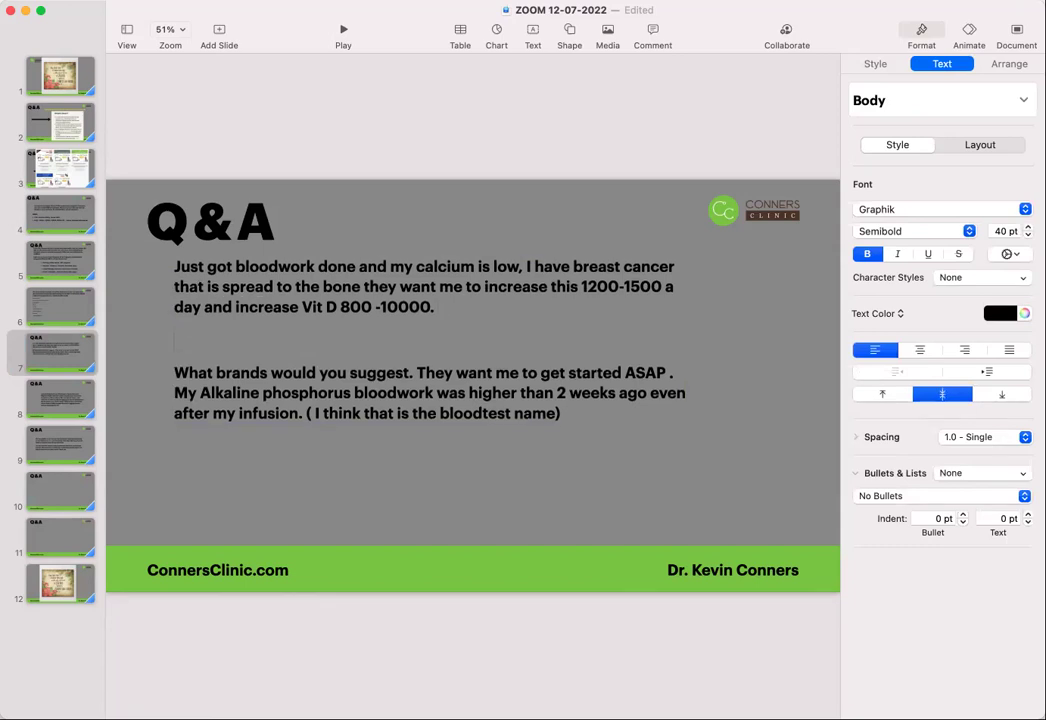
{"action": "type", "text": "CaCarbonate"}
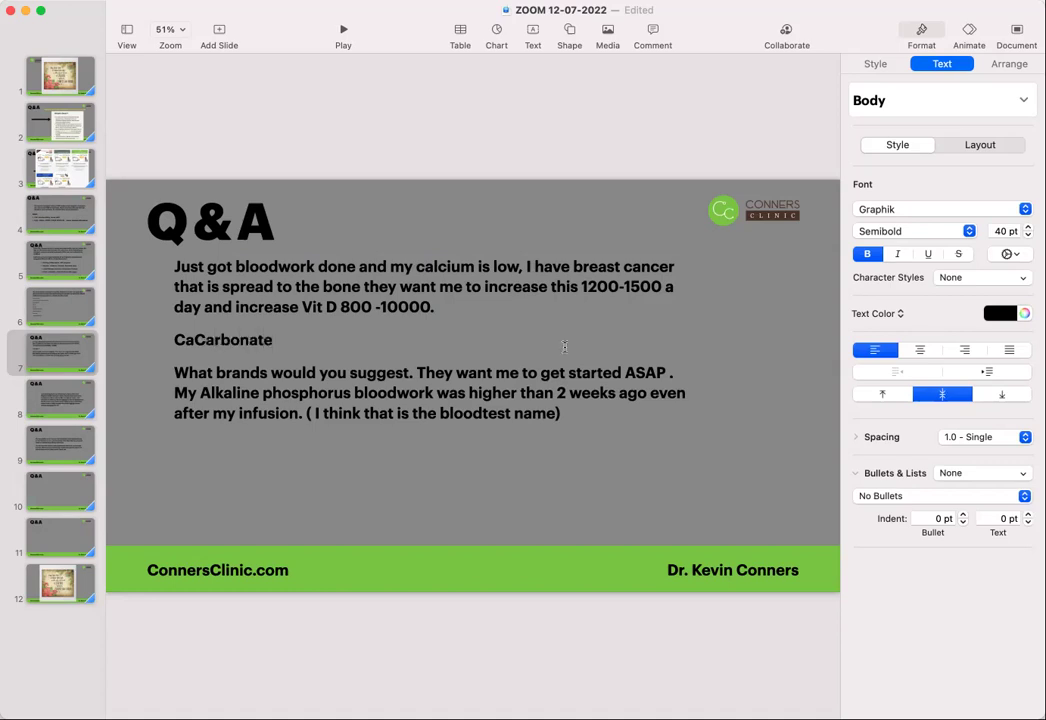
{"action": "type", "text": " - limestone"}
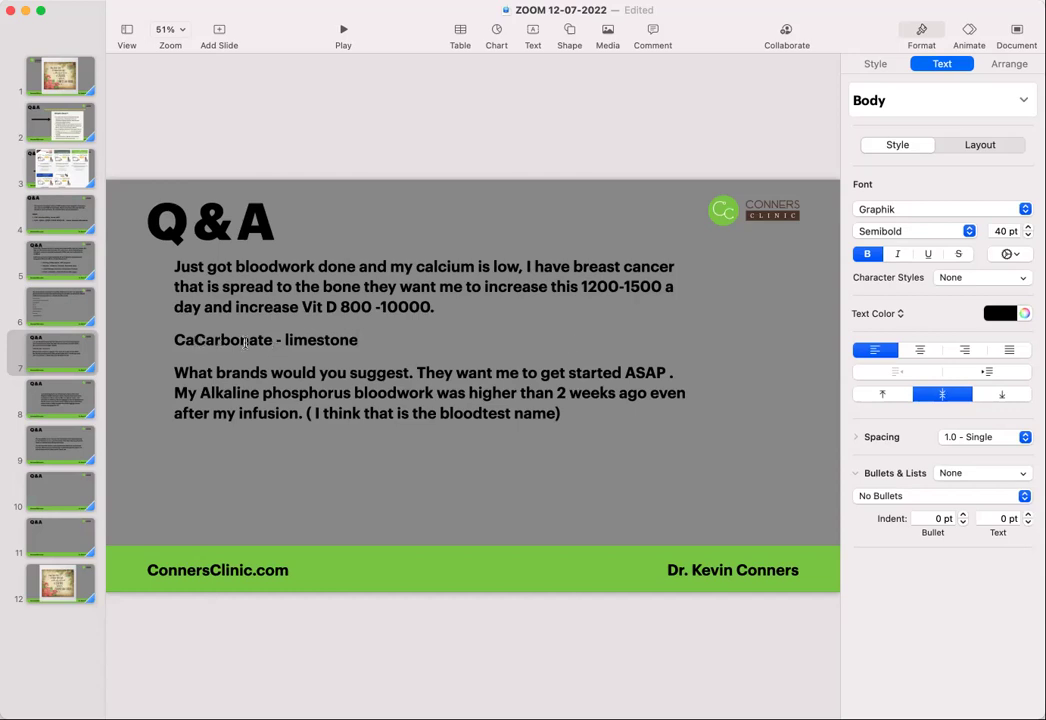
{"action": "left_click", "coordinate": [201, 340]}
{"action": "type", "text": "l"}
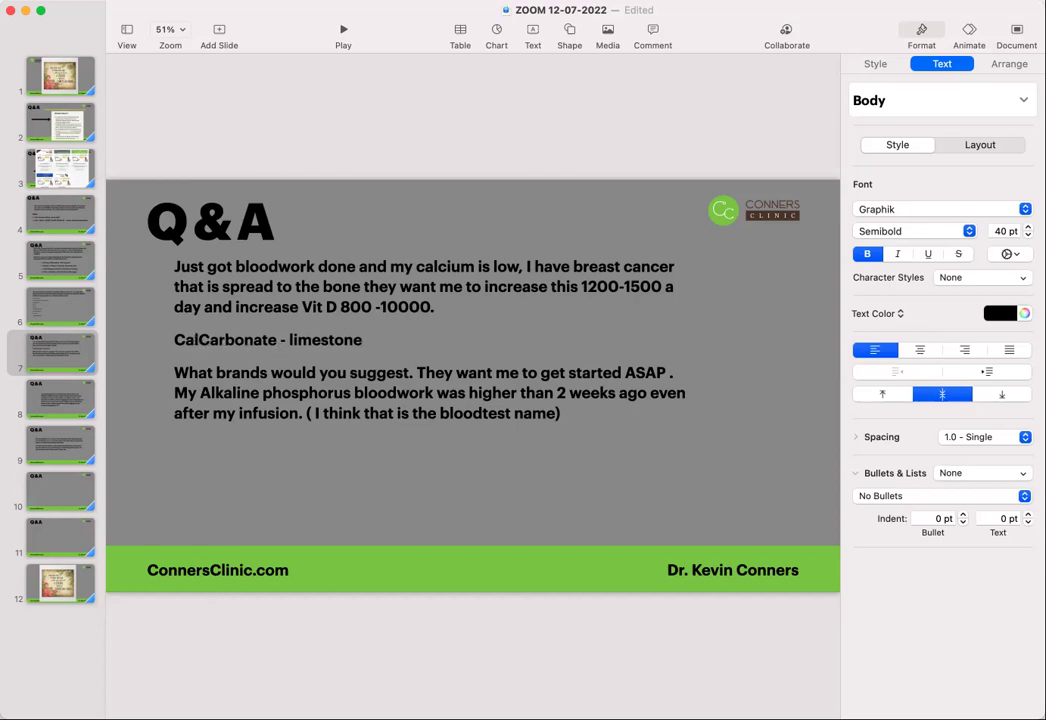
{"action": "type", "text": "cium"}
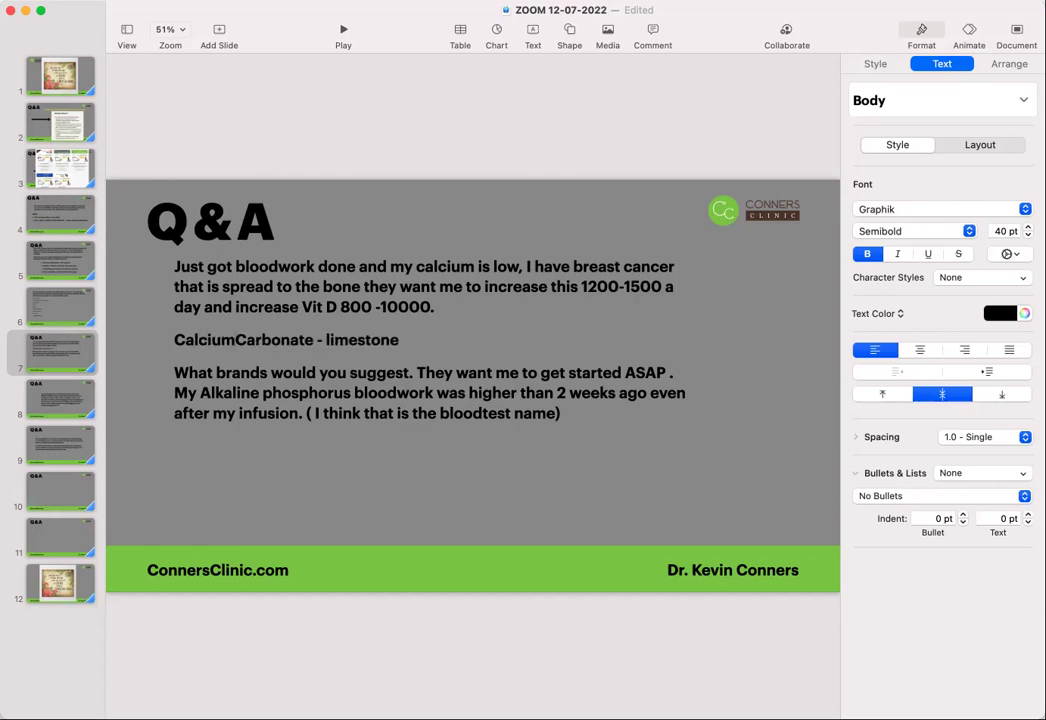
{"action": "type", "text": " -"}
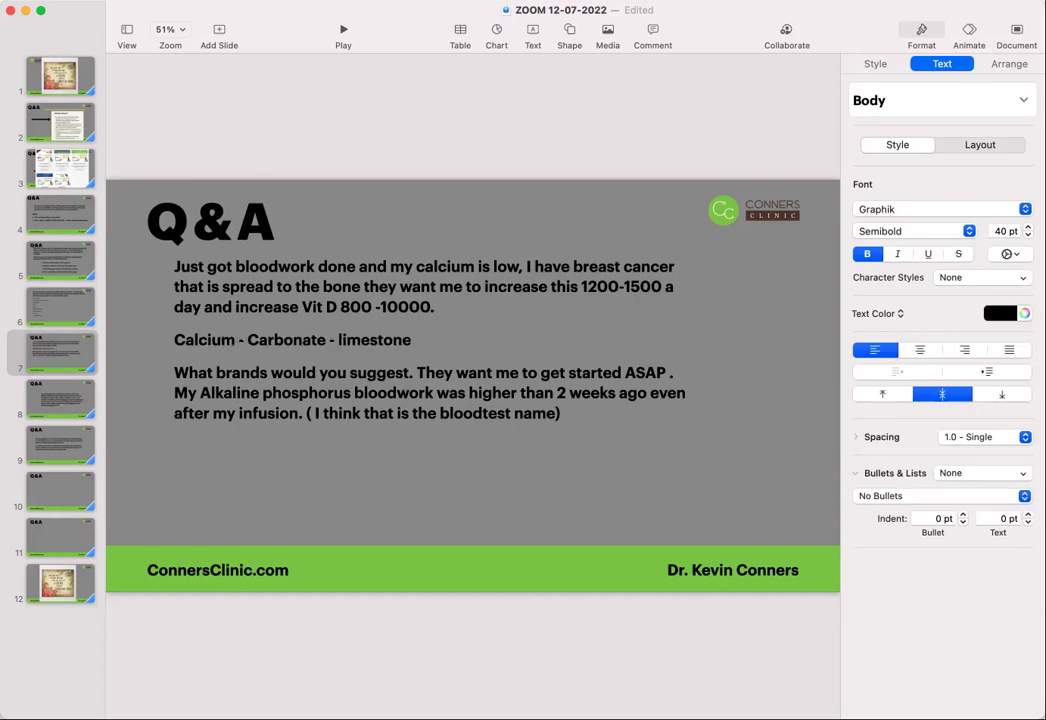
{"action": "key", "text": "BackSpace"}
{"action": "key", "text": "BackSpace"}
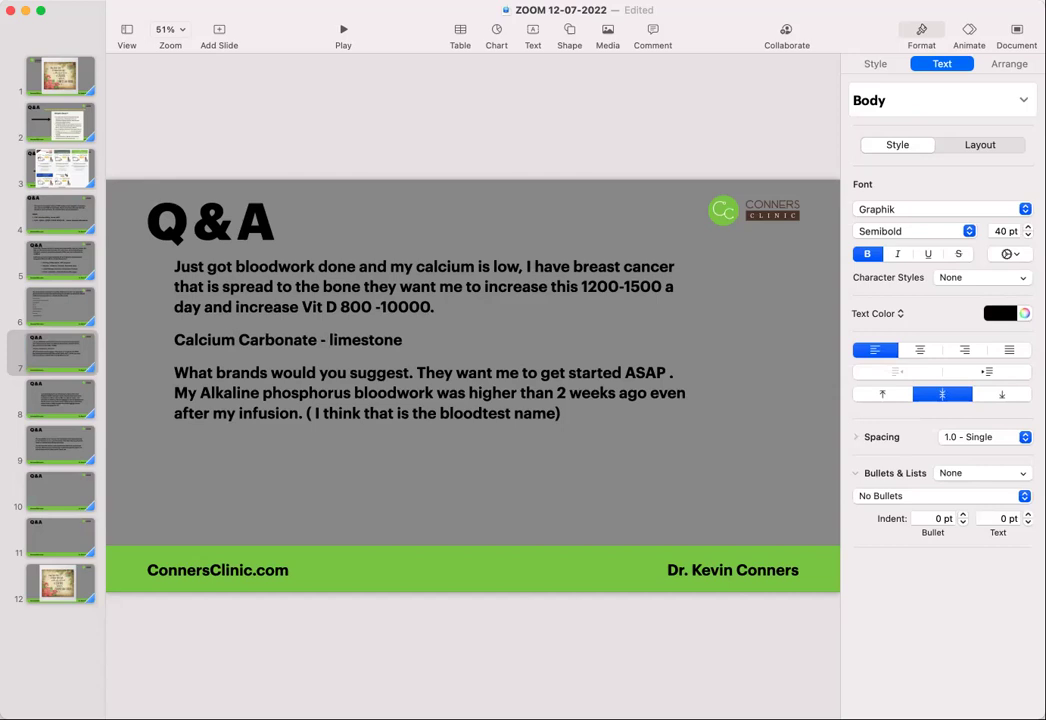
Add a line under the limestone answer: 'Minerals - chelated as it would be found in nature - PLANTS'
{"action": "left_click", "coordinate": [413, 340]}
{"action": "key", "text": "Return"}
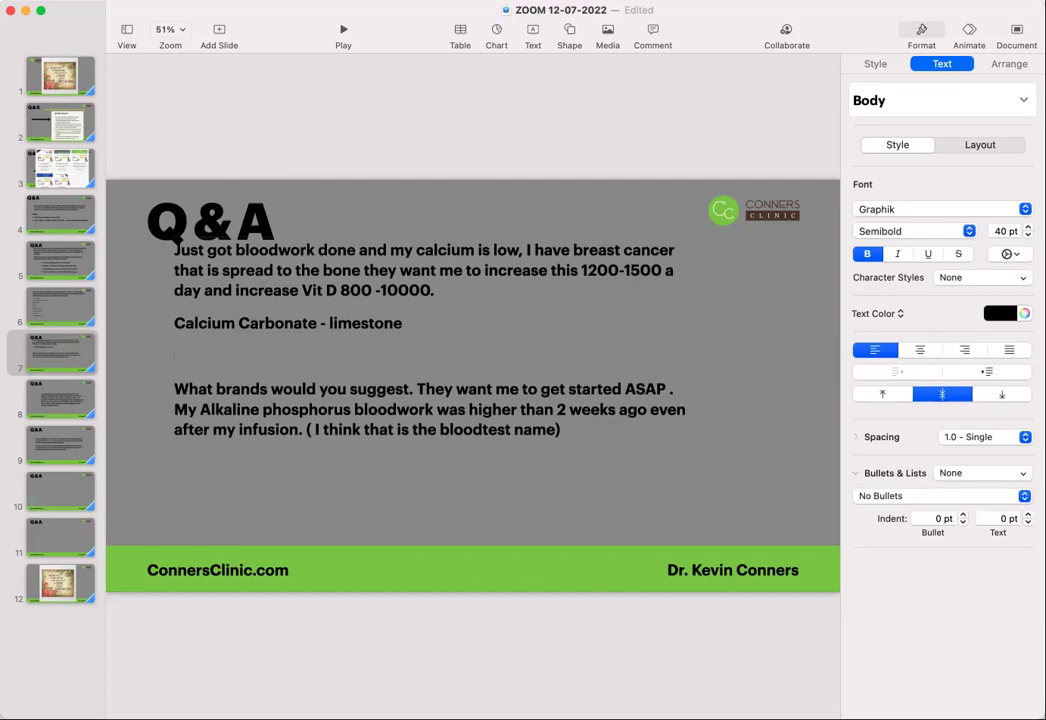
{"action": "type", "text": "Minerals - chelated"}
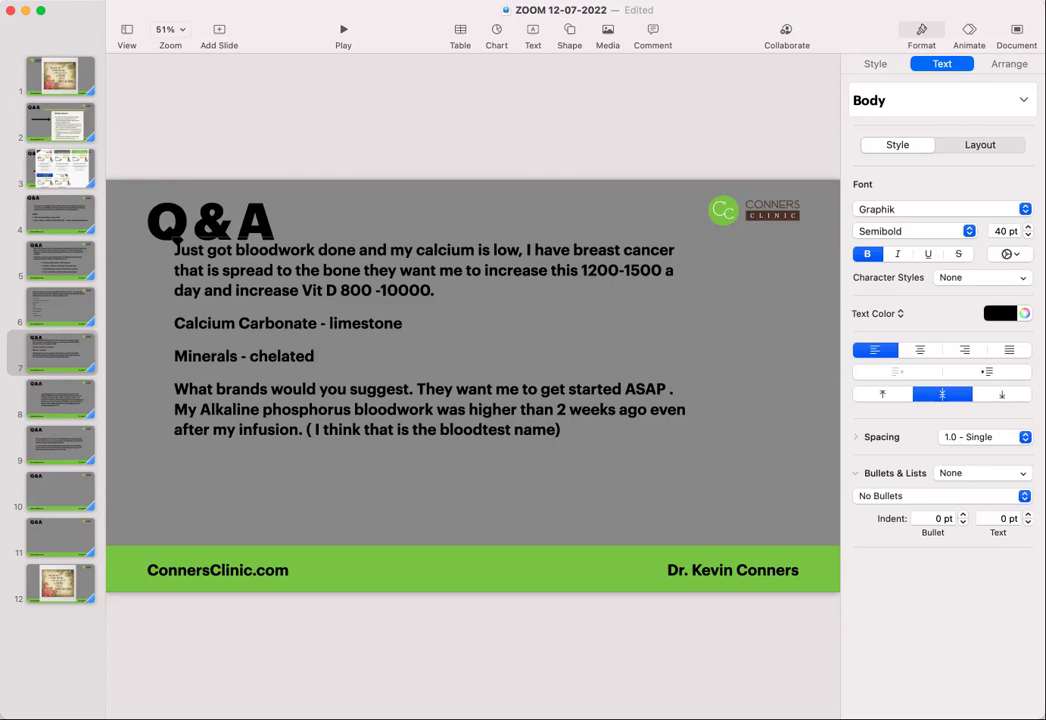
{"action": "type", "text": "as it would be"}
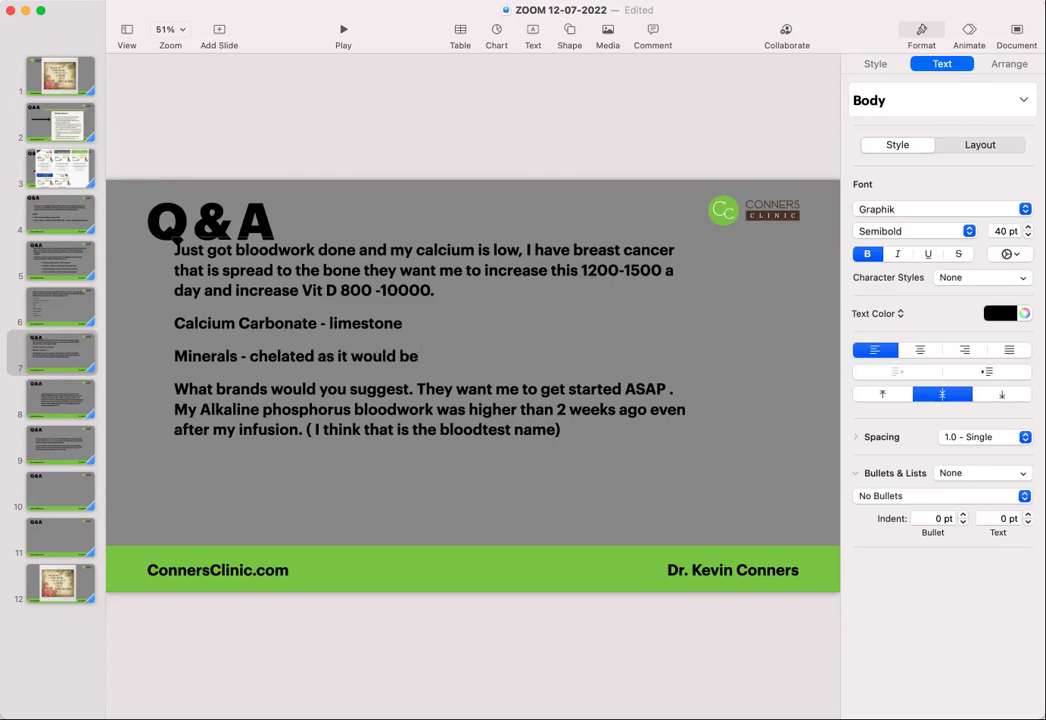
{"action": "type", "text": " found in nature"}
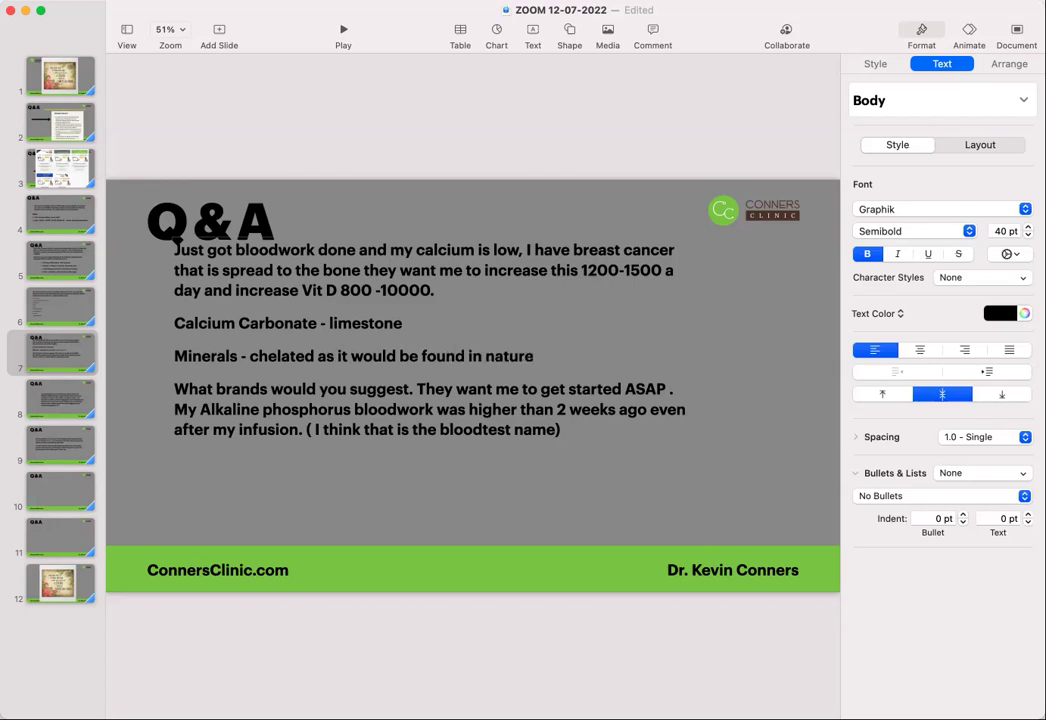
{"action": "type", "text": " - PLANTS"}
Add a new line '- ALBION, TRAACS' below the Minerals 'PLANTS' answer on slide 7
{"action": "left_click", "coordinate": [607, 356]}
{"action": "key", "text": "Return"}
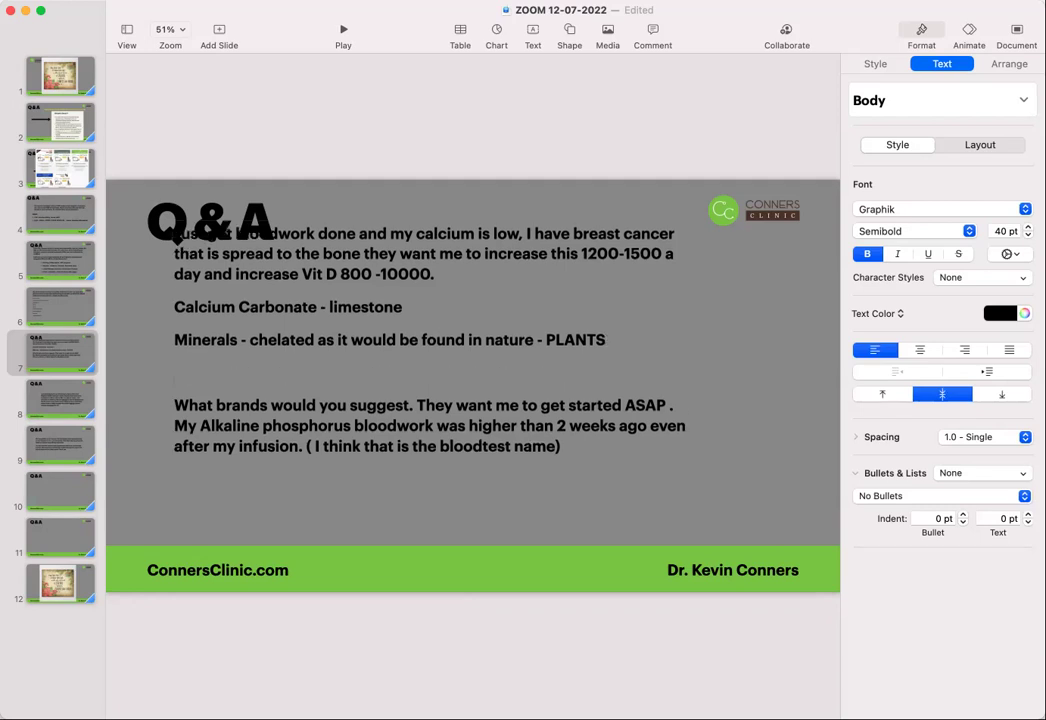
{"action": "type", "text": "- ALBION"}
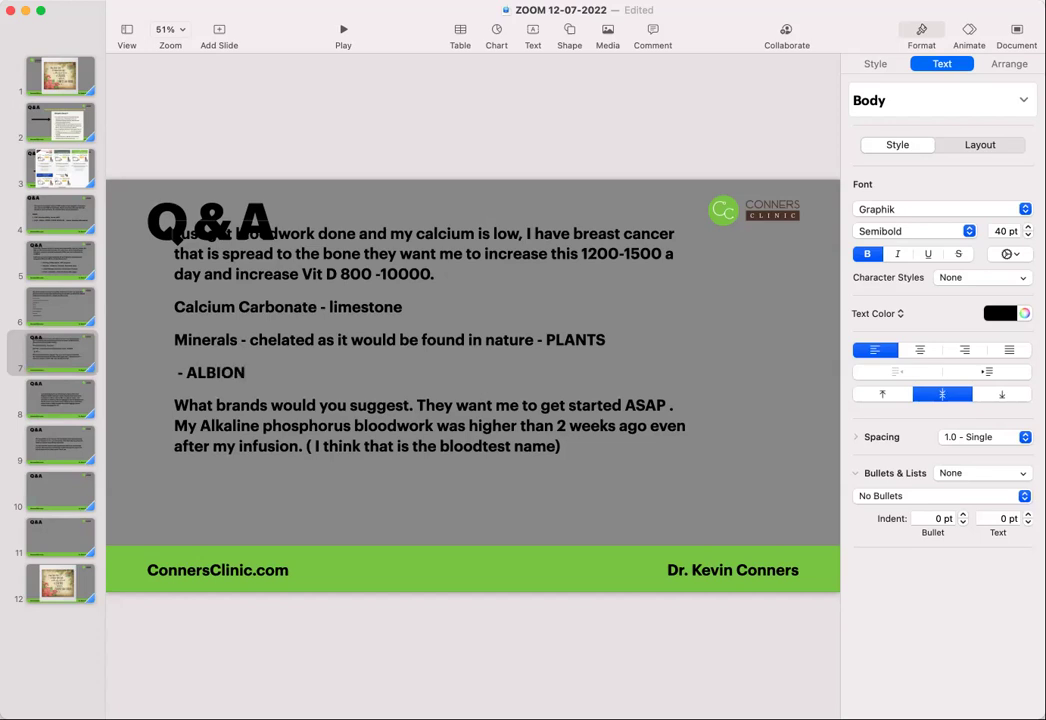
{"action": "type", "text": ", TRAACS"}
Add a new line '- Clear Multi Min Plus' beneath the ALBION, TRAACS line
{"action": "left_click", "coordinate": [360, 378]}
{"action": "key", "text": "Return"}
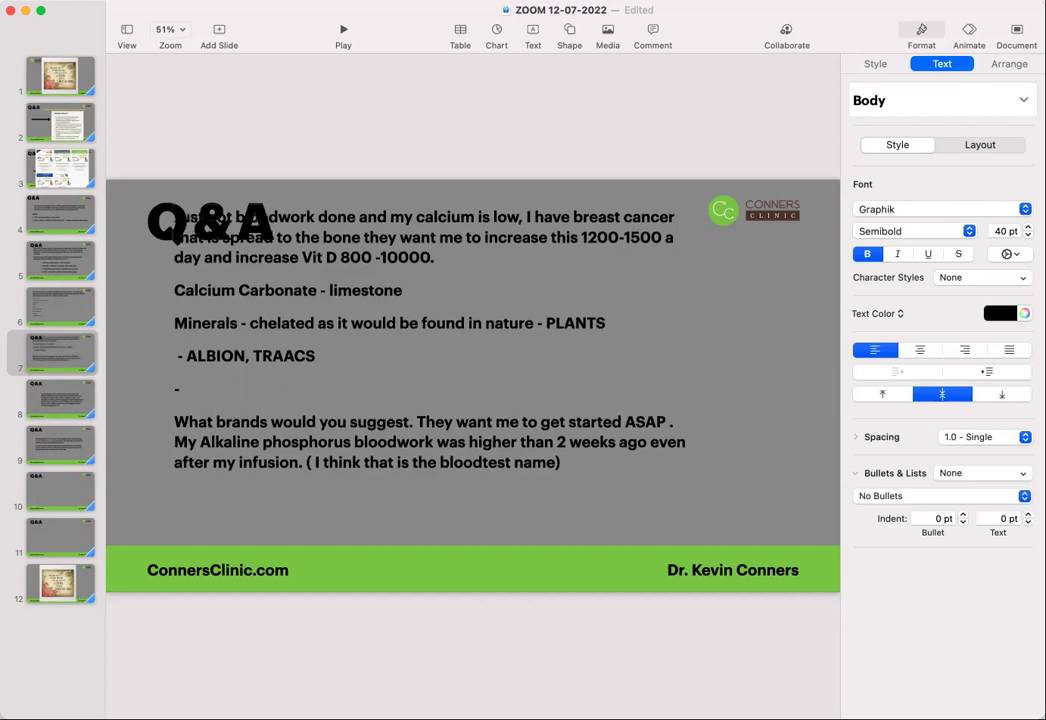
{"action": "type", "text": "- Clear Multi Min"}
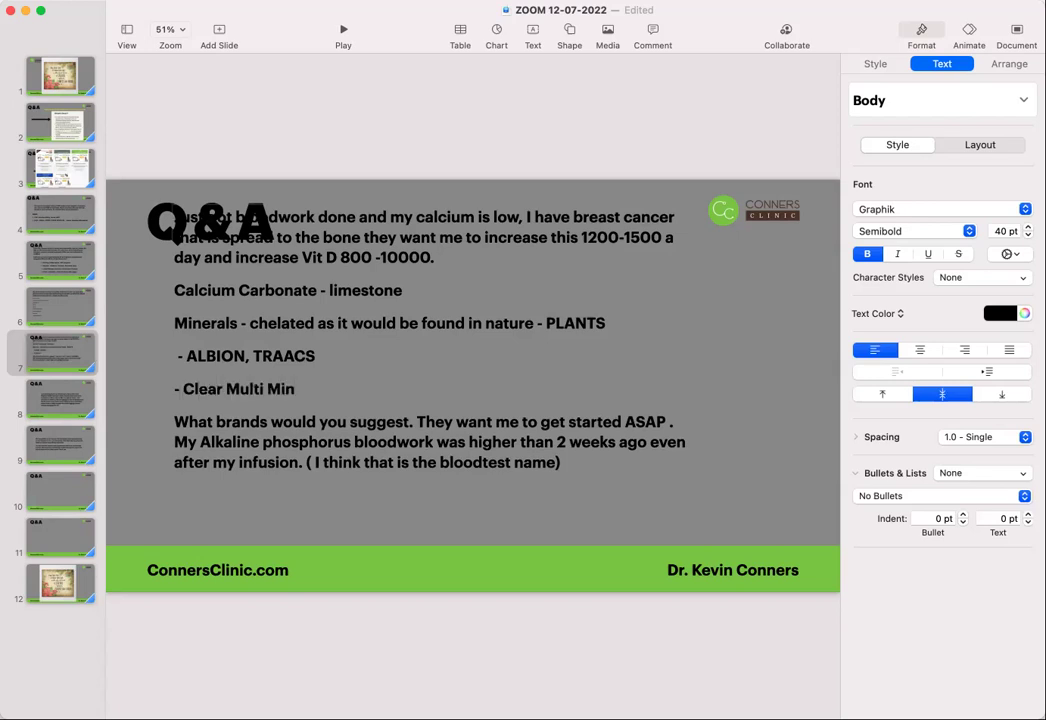
{"action": "type", "text": " Plus -"}
Add an 'ADK' dash bullet under Clear Multi Min Plus and trim 'phosphorus' in the question
{"action": "key", "text": "Return"}
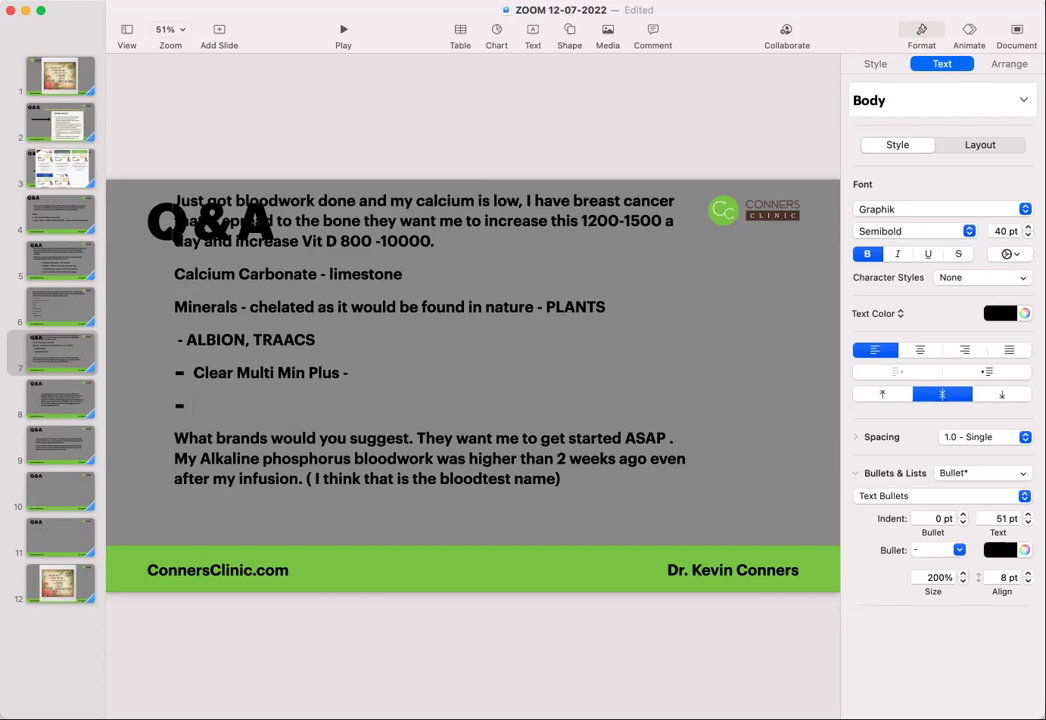
{"action": "type", "text": "ADK"}
{"action": "left_click", "coordinate": [367, 494]}
{"action": "key", "text": "BackSpace"}
{"action": "key", "text": "BackSpace"}
{"action": "key", "text": "BackSpace"}
{"action": "key", "text": "BackSpace"}
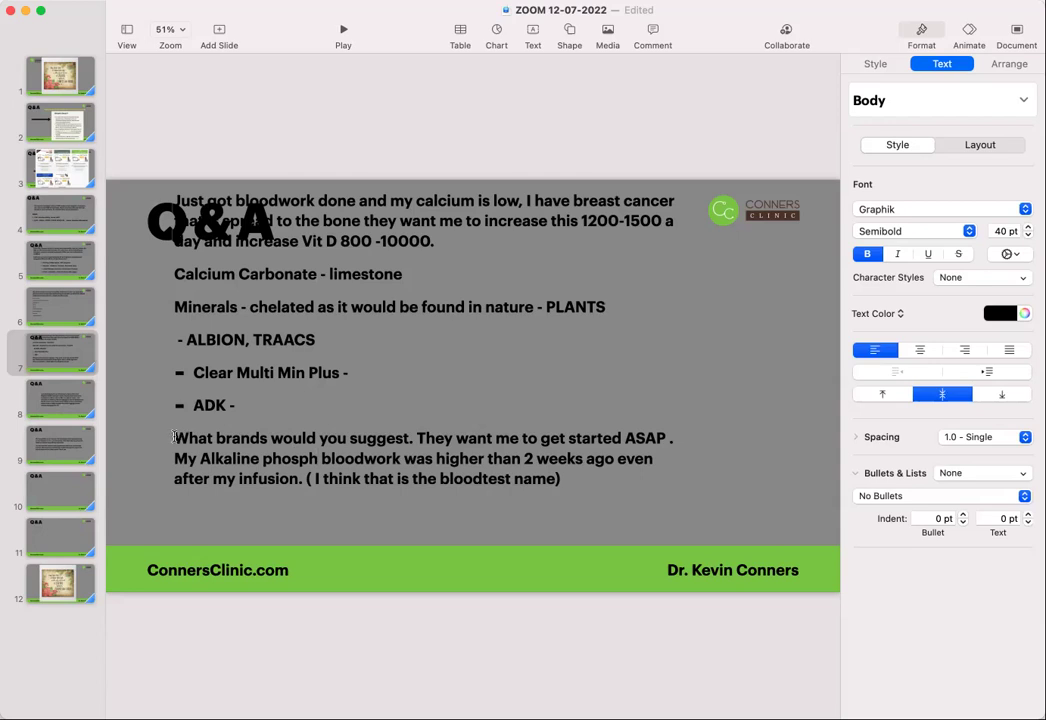
Replace the question paragraph with the 'TeaVigo - Us Enzymes - EGCg' IL-6 answer through 'Resveratrol', fixing 'cytokine'
{"action": "left_click_drag", "start_coordinate": [172, 437], "coordinate": [584, 488]}
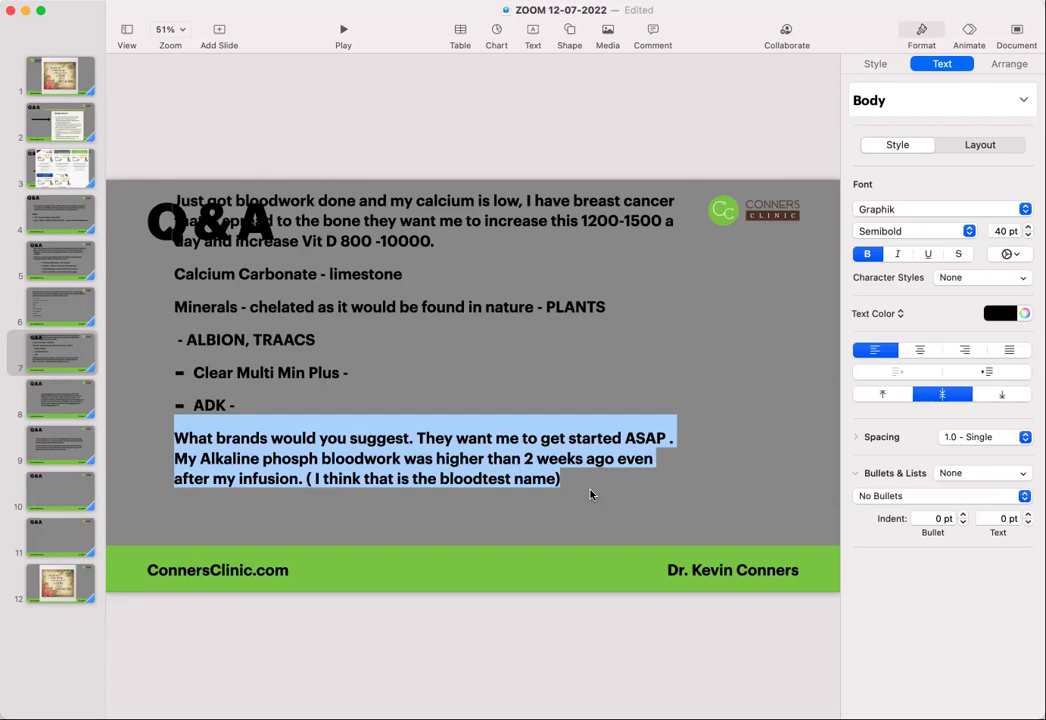
{"action": "type", "text": "Tea"}
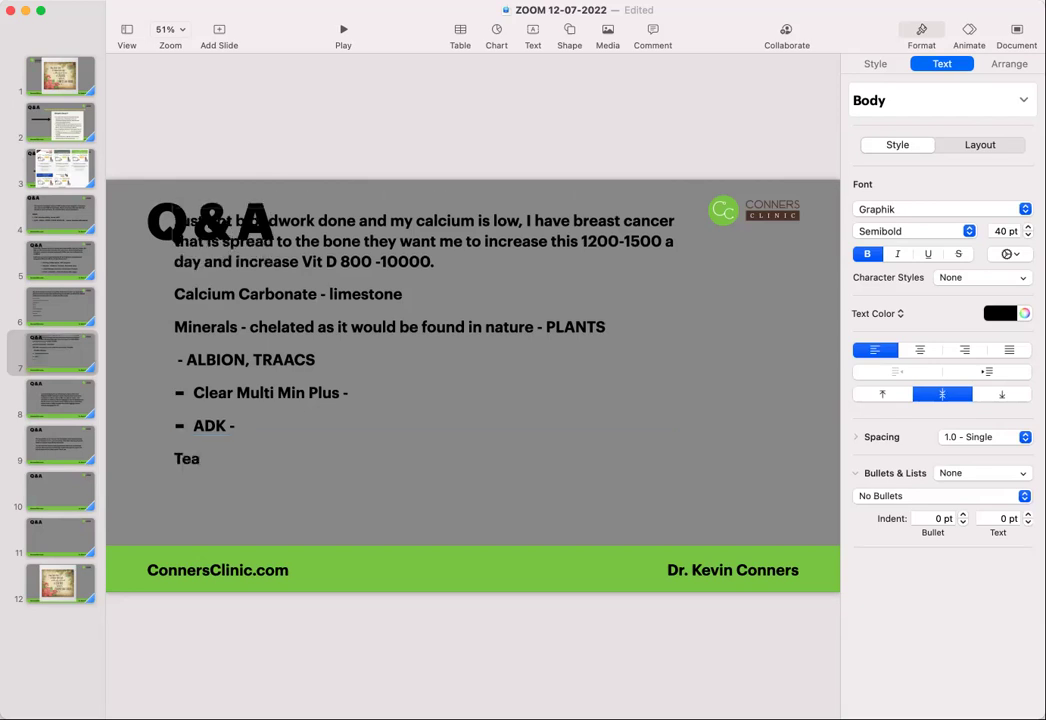
{"action": "type", "text": "Vigo - Us En"}
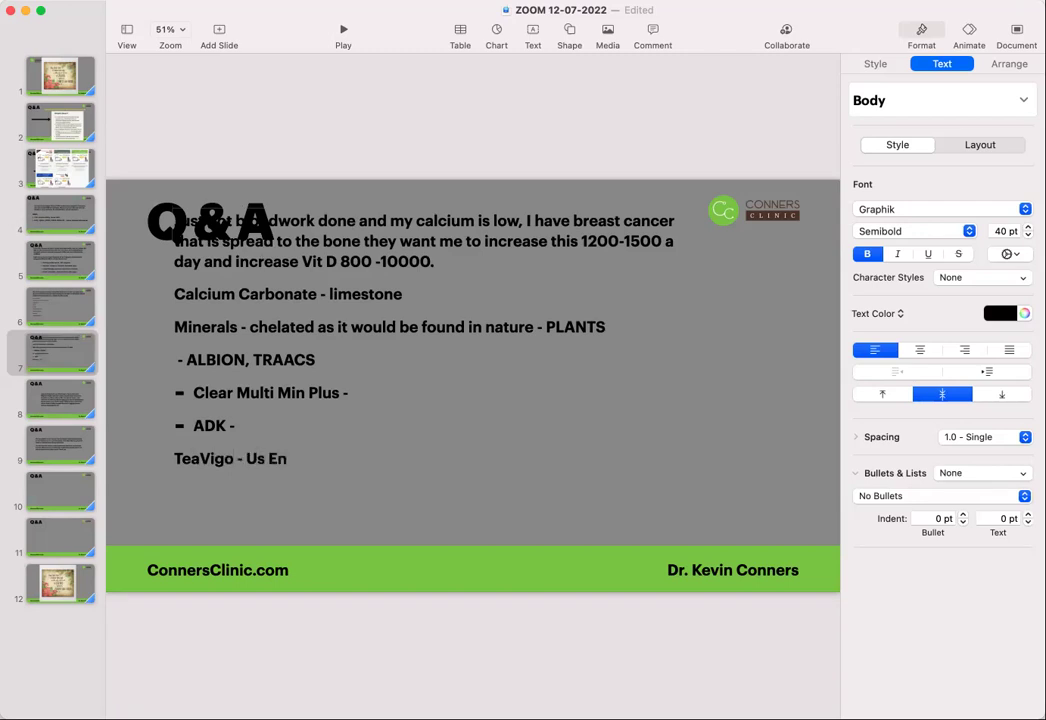
{"action": "type", "text": "zymes"}
{"action": "type", "text": "- EGCg"}
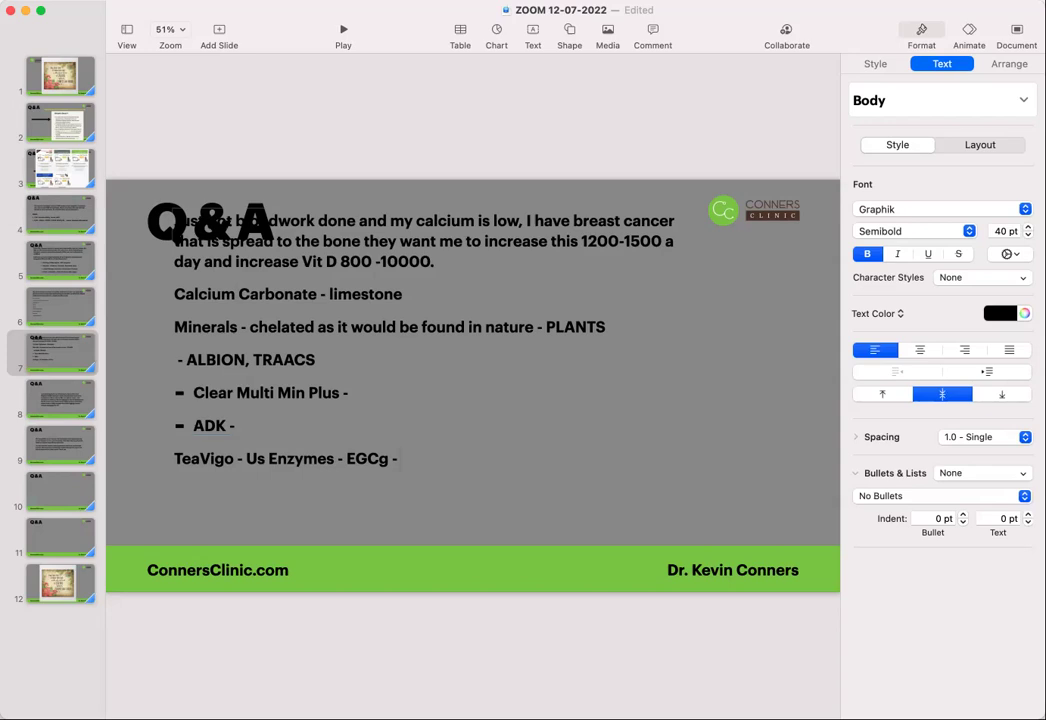
{"action": "type", "text": "- decreases the"}
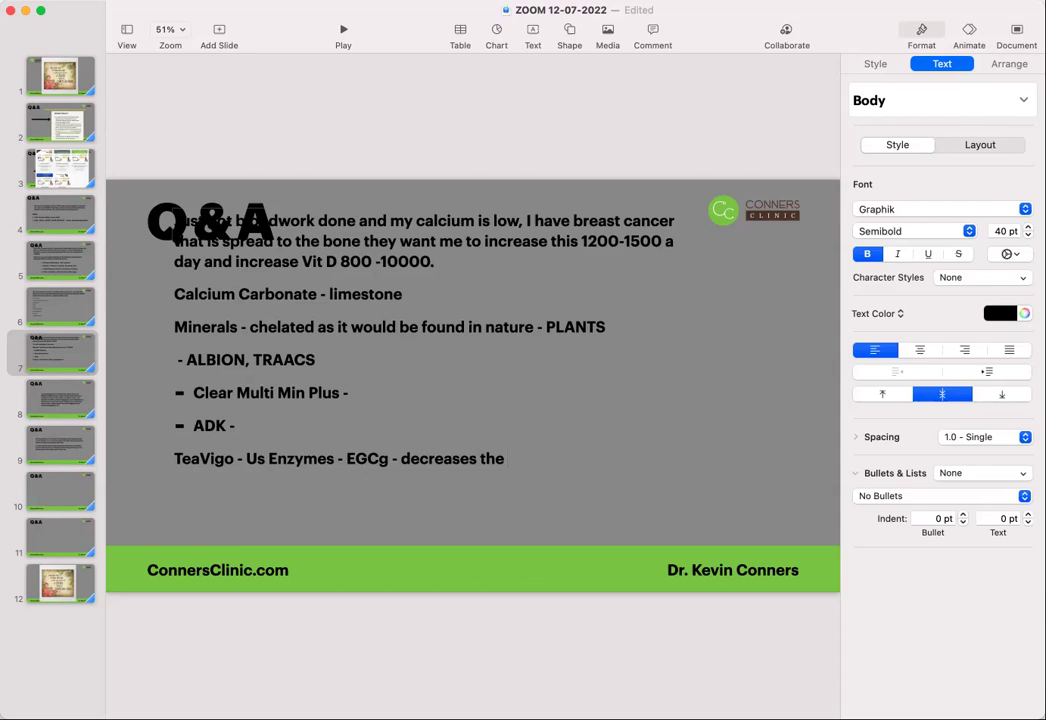
{"action": "type", "text": " IL-6 - surface"}
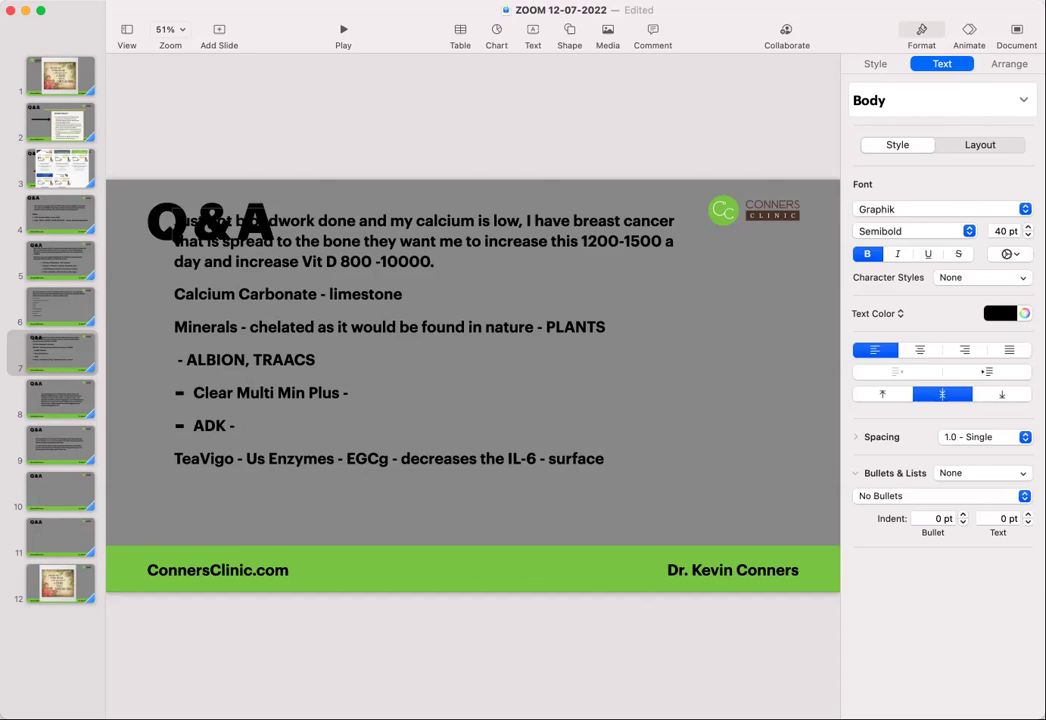
{"action": "type", "text": "of the bone"}
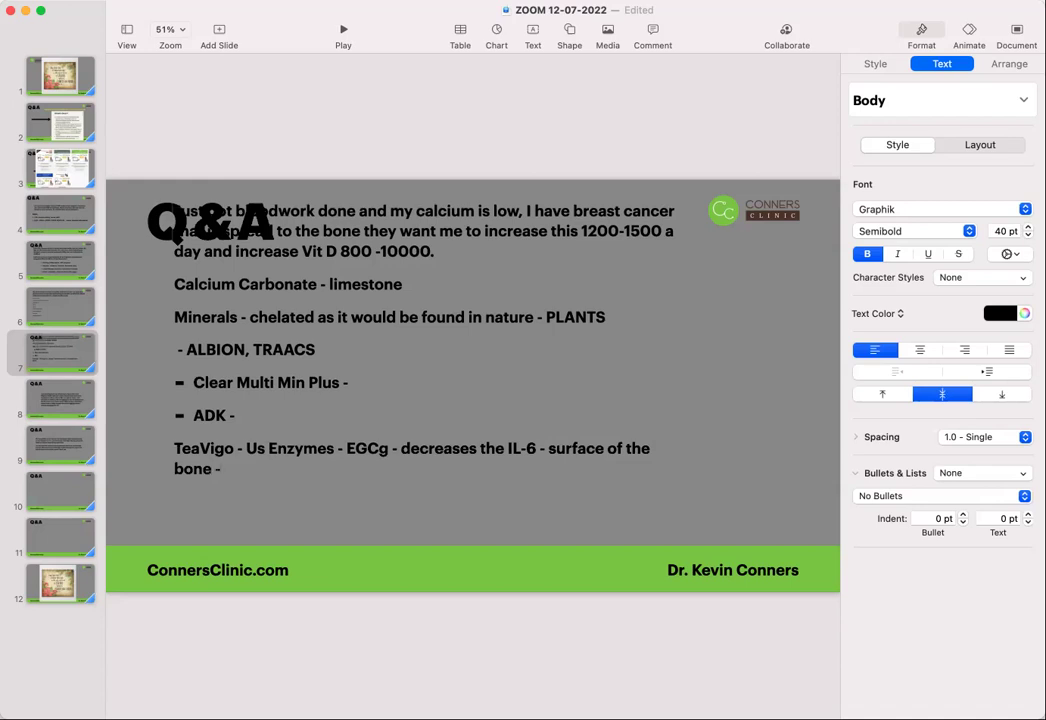
{"action": "type", "text": " - inflam cyto"}
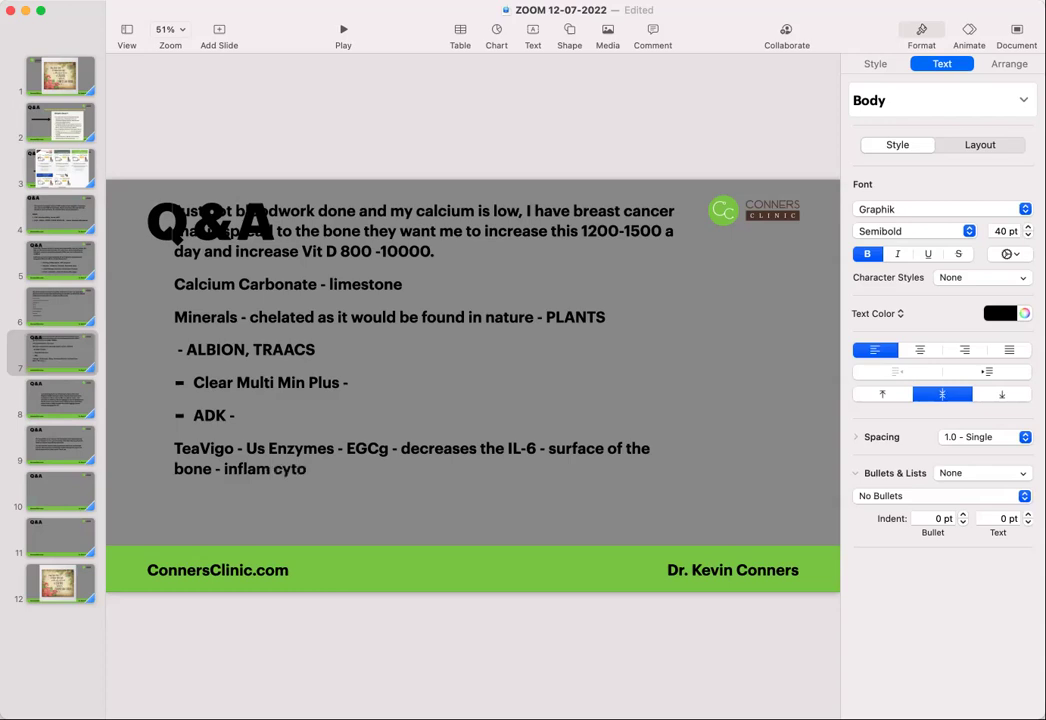
{"action": "type", "text": "kine. Resver"}
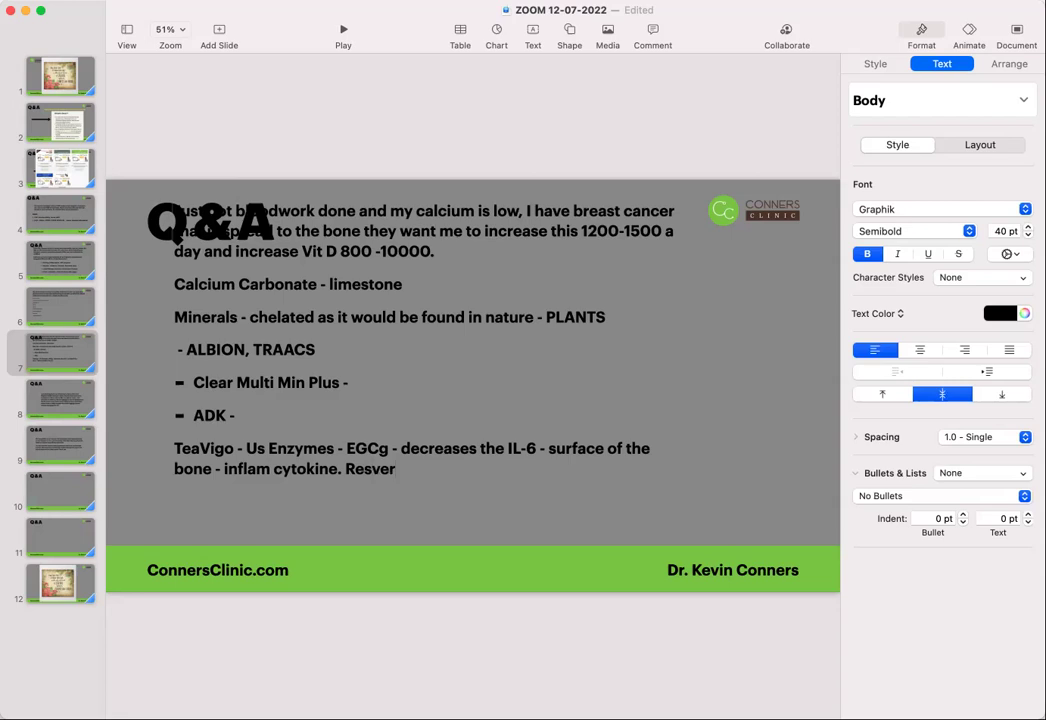
{"action": "type", "text": "atrol"}
Extend the answer to 'Resveratrol Plus - 3/day' and correct 'Us Enzymes' to 'US Enzymes'
{"action": "type", "text": "Plus"}
{"action": "key", "text": "BackSpace"}
{"action": "type", "text": "S"}
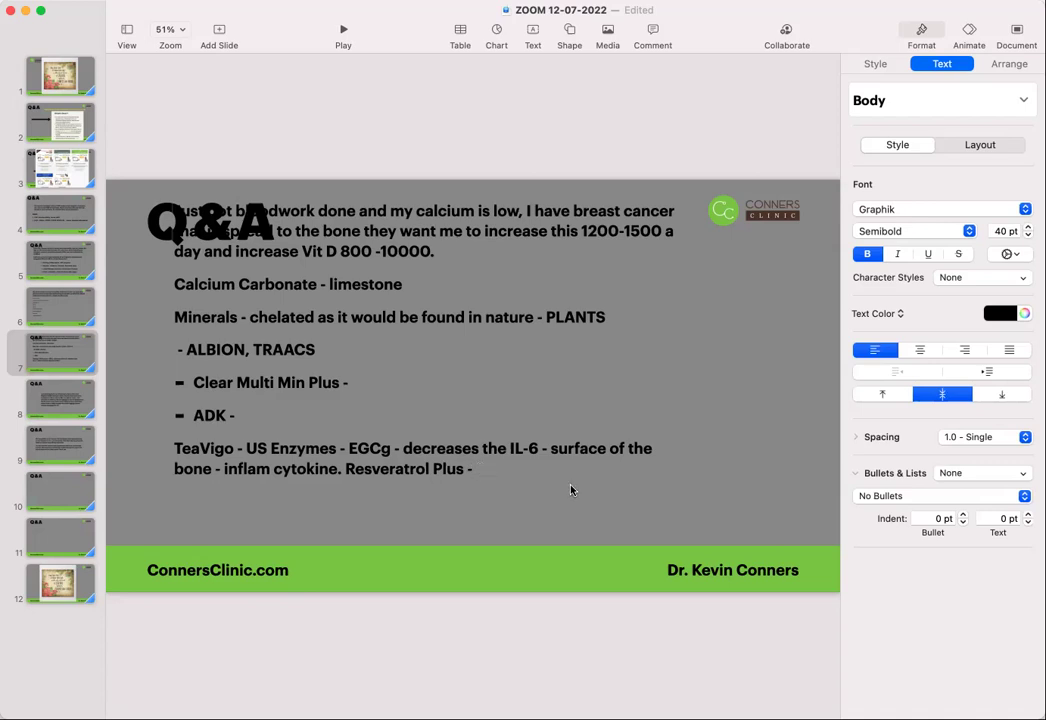
{"action": "type", "text": "3/day -"}
{"action": "left_click", "coordinate": [61, 404]}
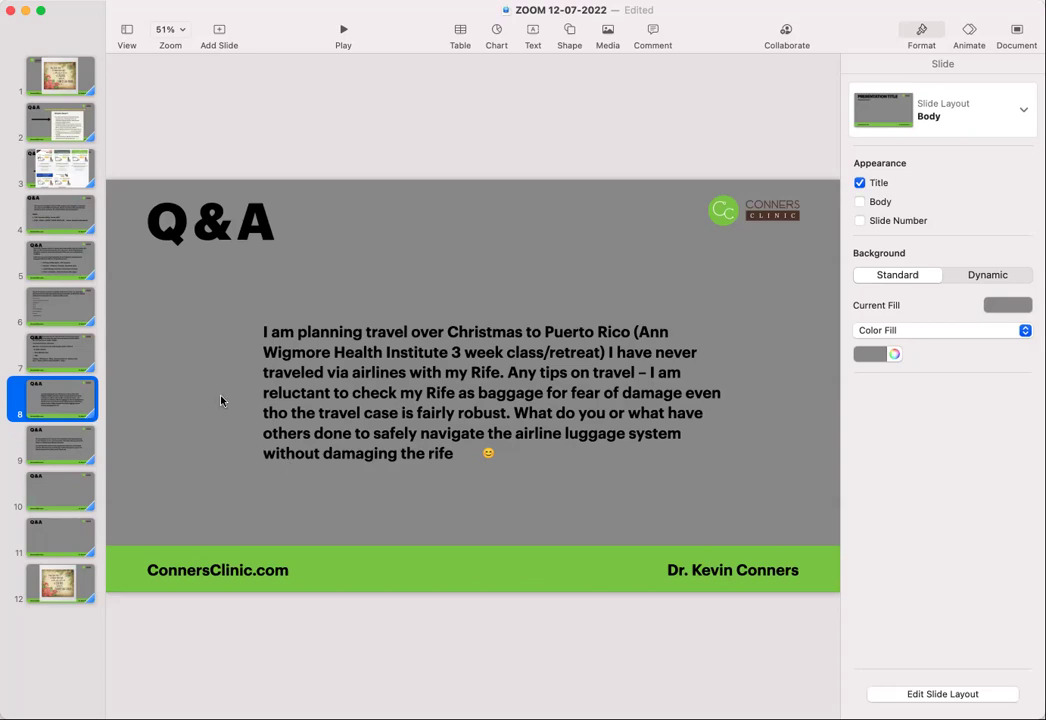
{"action": "left_click", "coordinate": [53, 453]}
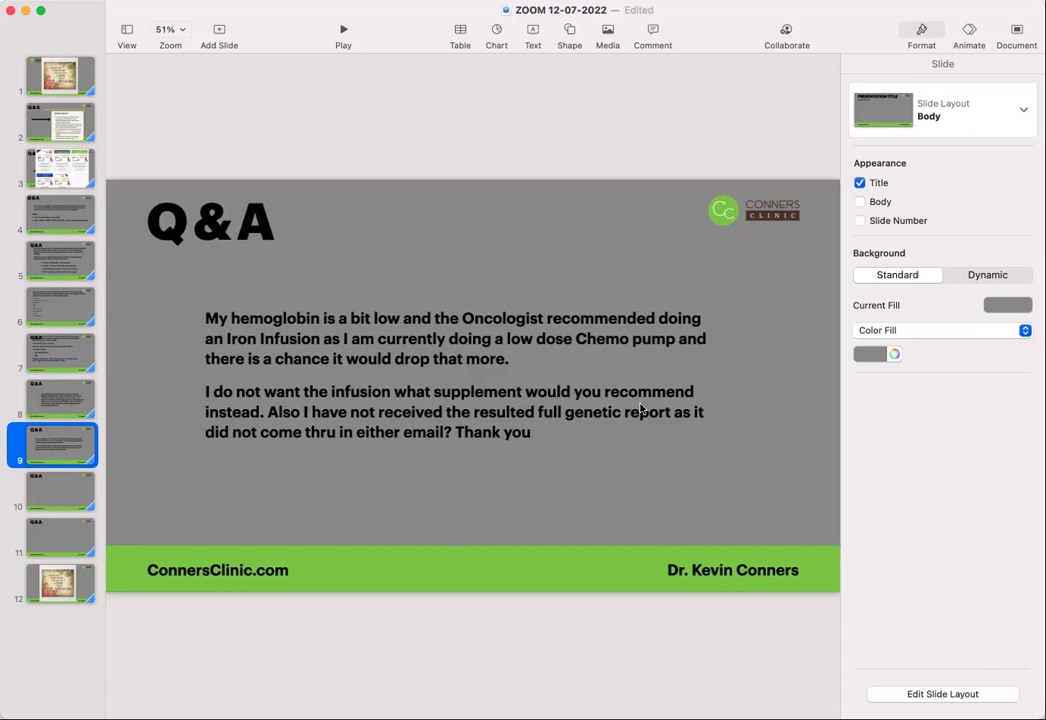
{"action": "left_click", "coordinate": [182, 446]}
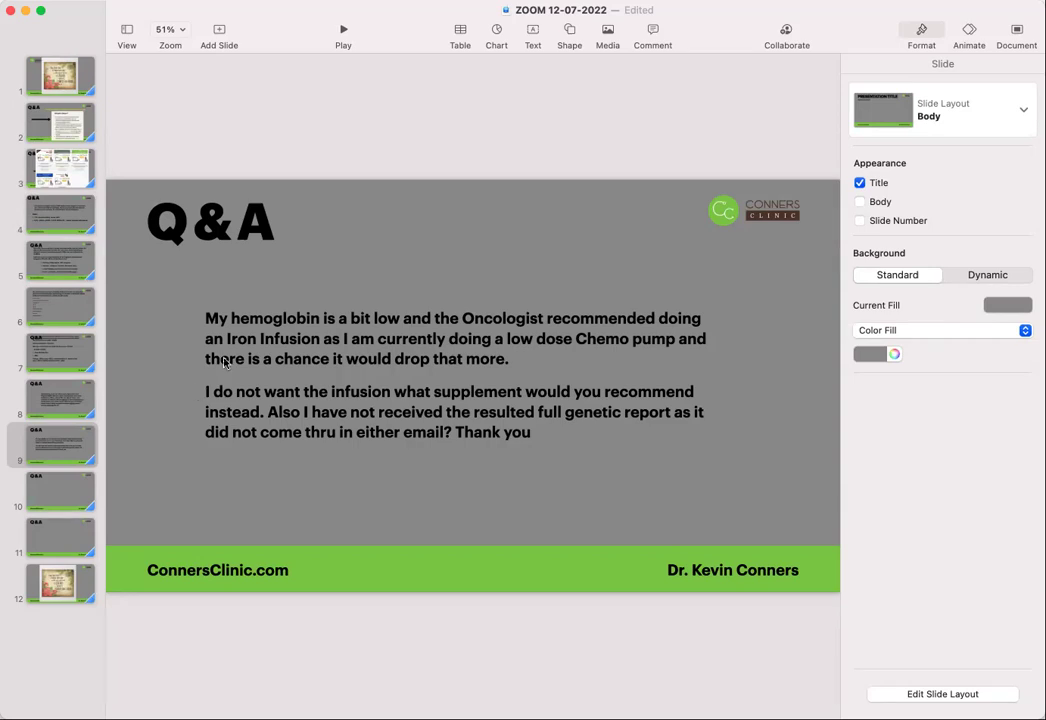
{"action": "left_click", "coordinate": [82, 233]}
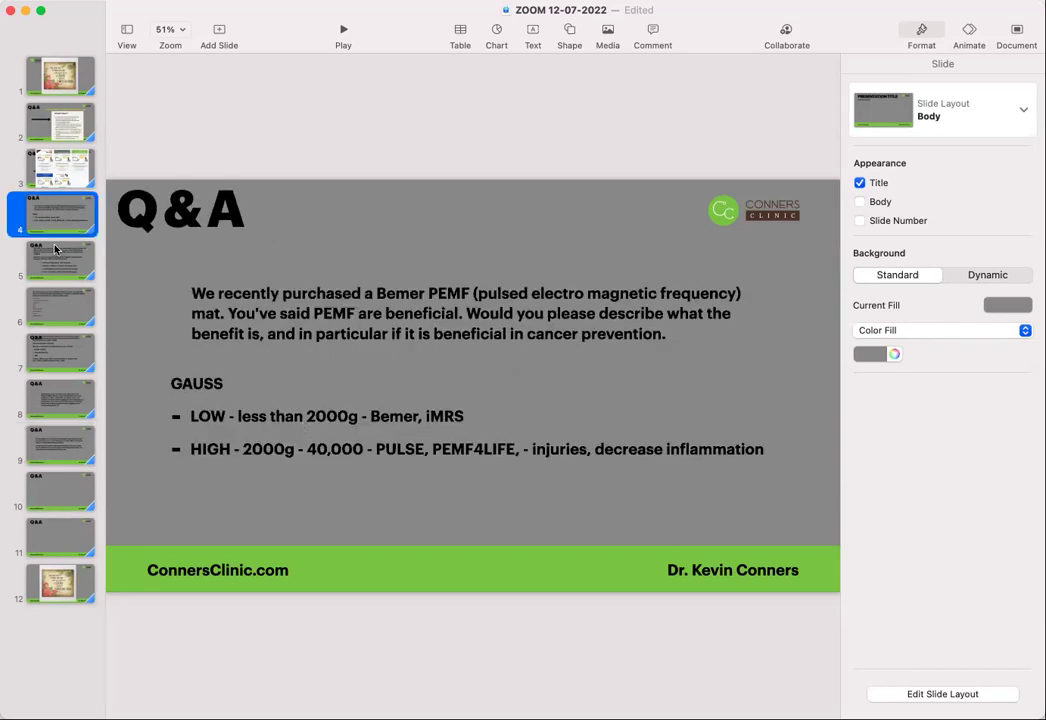
{"action": "key", "text": "Down"}
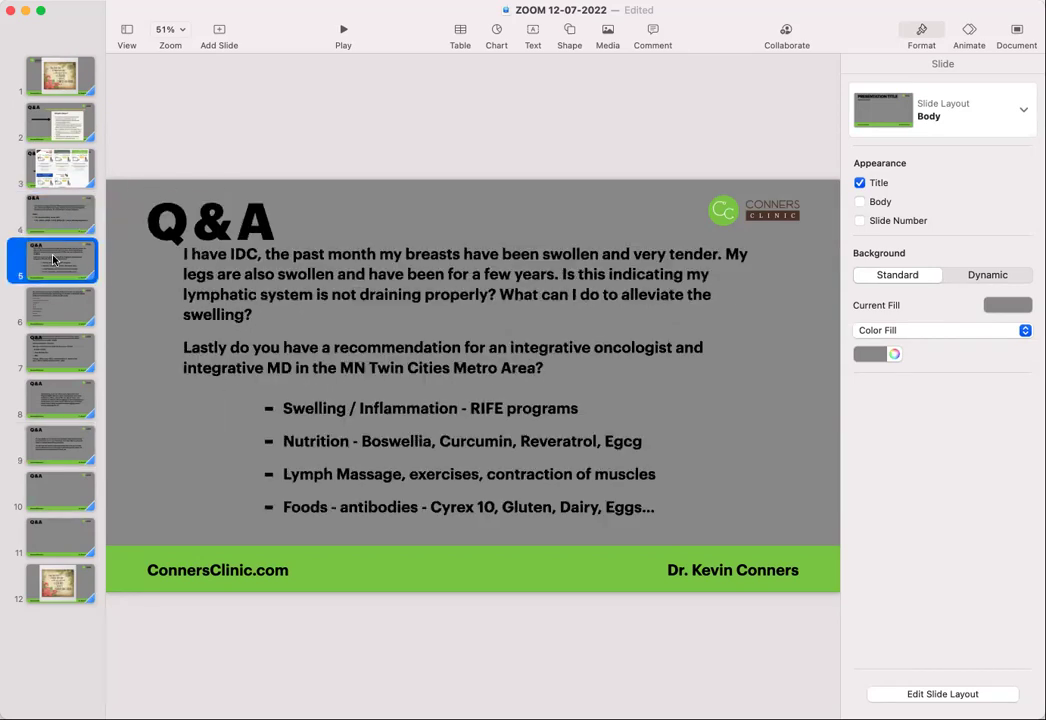
{"action": "left_click", "coordinate": [60, 316]}
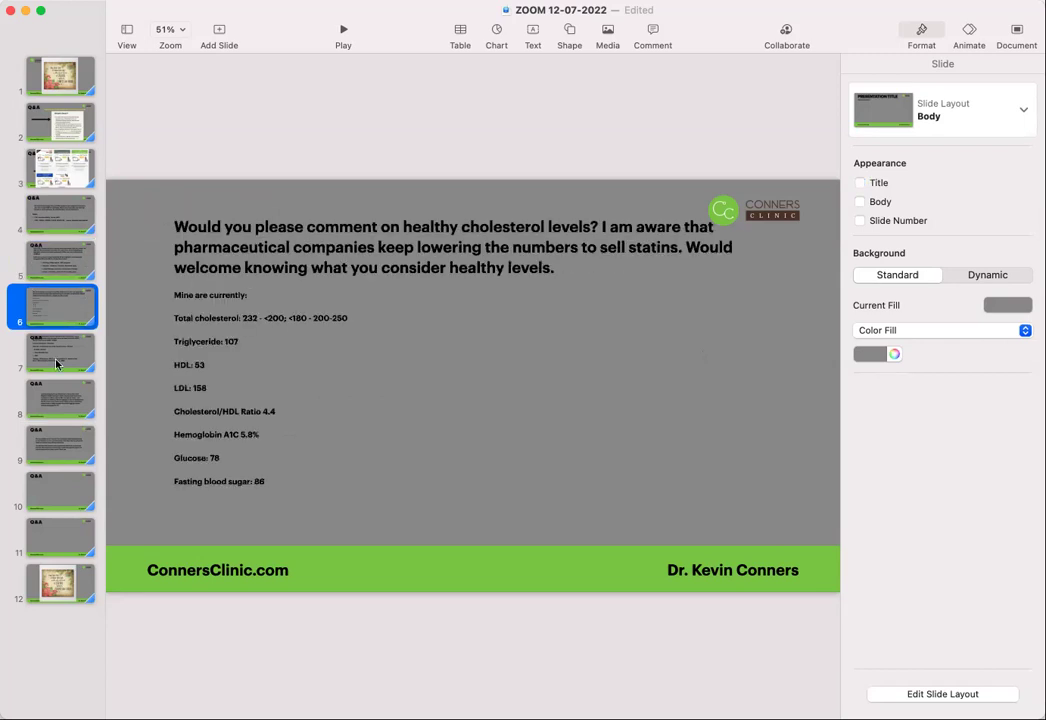
{"action": "left_click", "coordinate": [58, 358]}
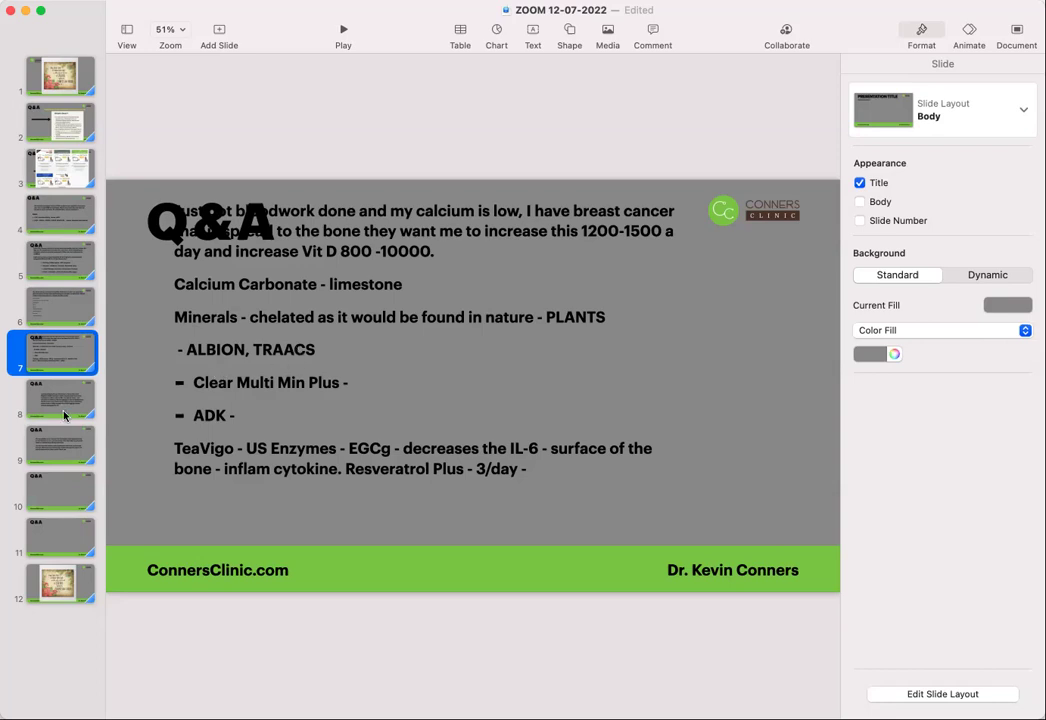
{"action": "left_click", "coordinate": [60, 445]}
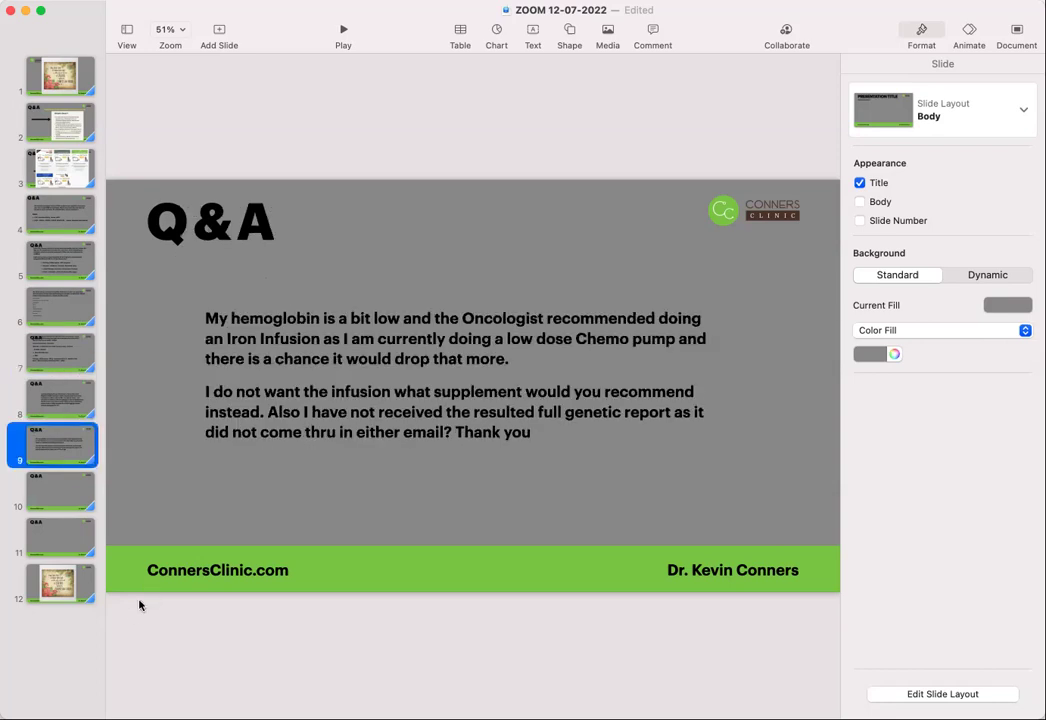
{"action": "left_click", "coordinate": [57, 585]}
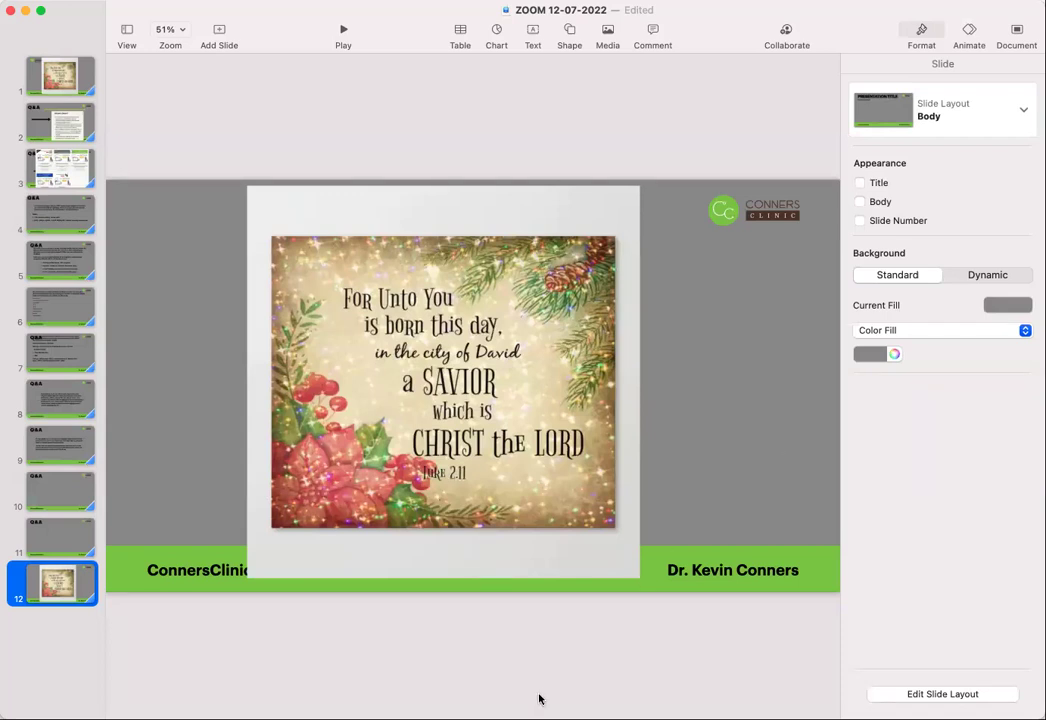
Add a text box reading 'Homocysteine' to slide 11
{"action": "left_click", "coordinate": [72, 543]}
{"action": "left_click", "coordinate": [410, 408]}
{"action": "left_click", "coordinate": [533, 31]}
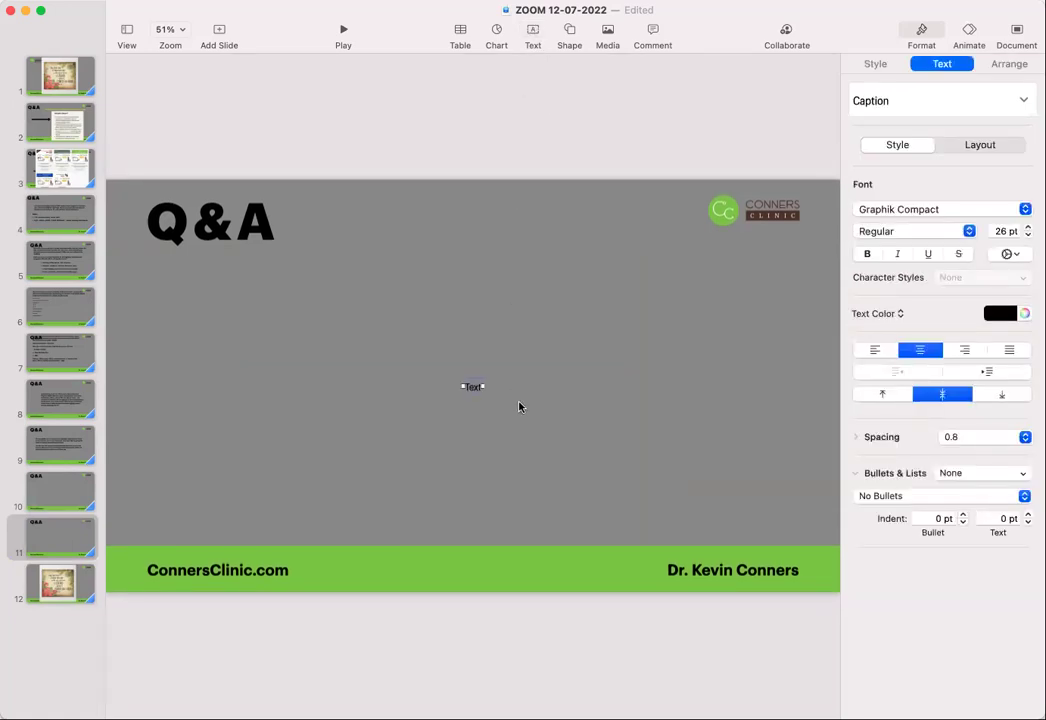
{"action": "type", "text": "Homocysteine"}
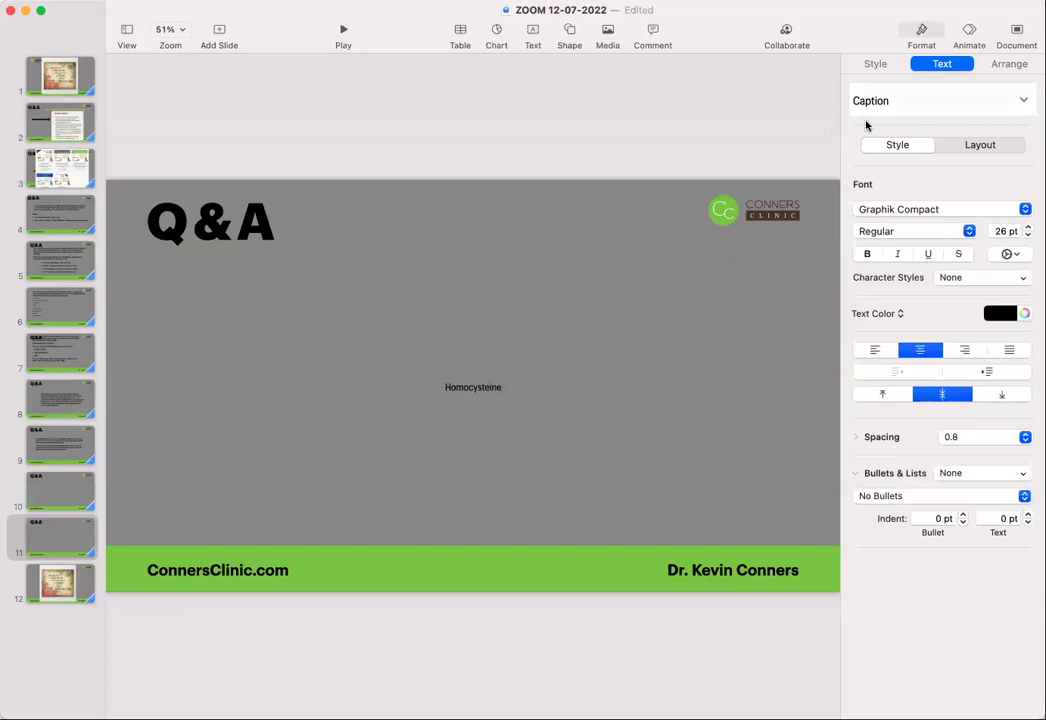
Apply the Body paragraph style to the Homocysteine label and move it up-left below the title
{"action": "left_click", "coordinate": [940, 100]}
{"action": "left_click", "coordinate": [876, 280]}
{"action": "left_click", "coordinate": [565, 406]}
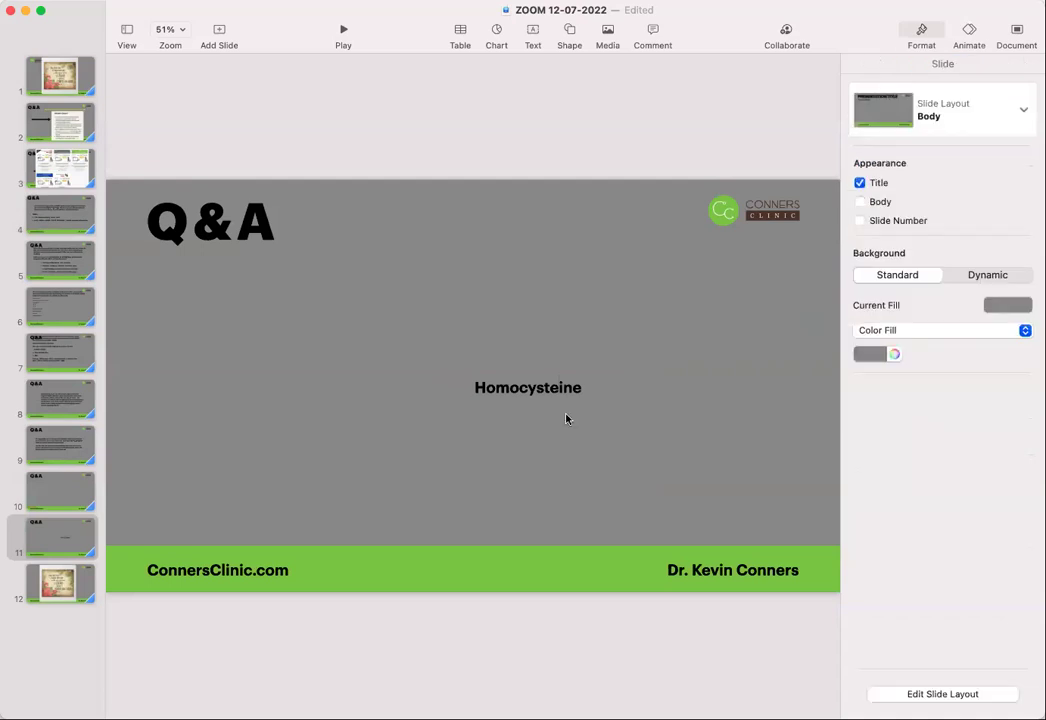
{"action": "left_click_drag", "start_coordinate": [493, 390], "coordinate": [345, 358]}
{"action": "left_click", "coordinate": [413, 428]}
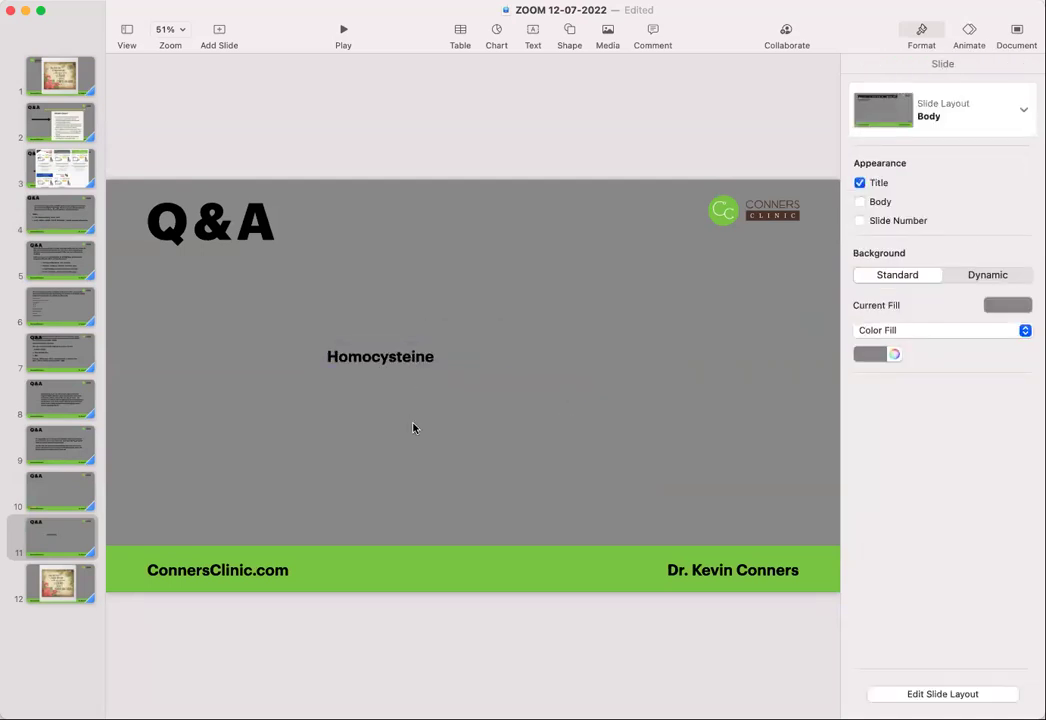